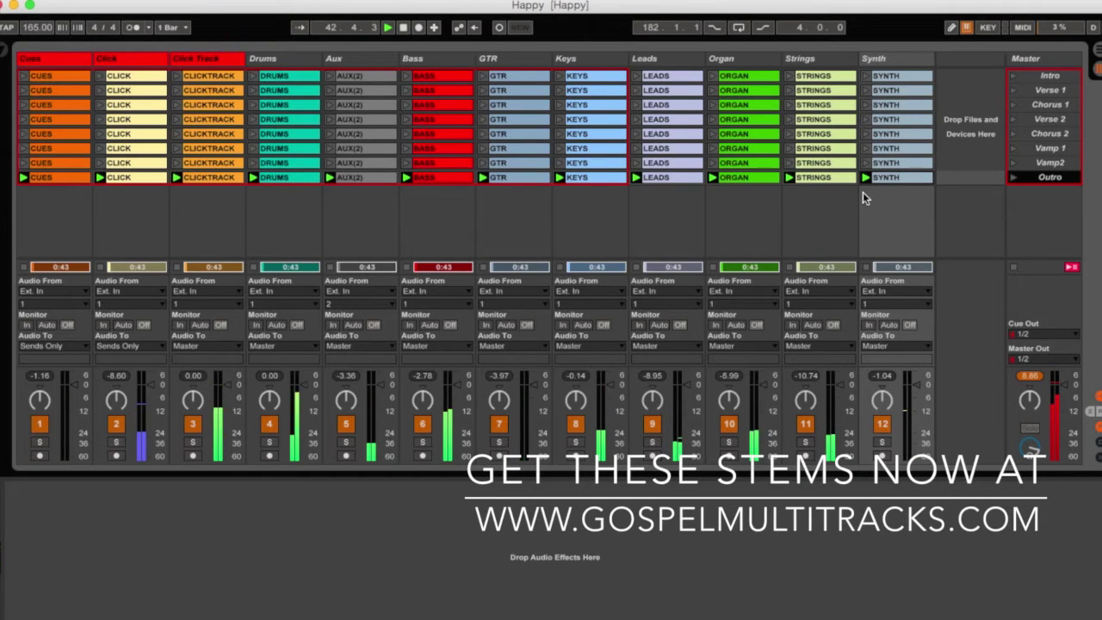
Stop playback and insert two return tracks into the set
left_click(403, 28)
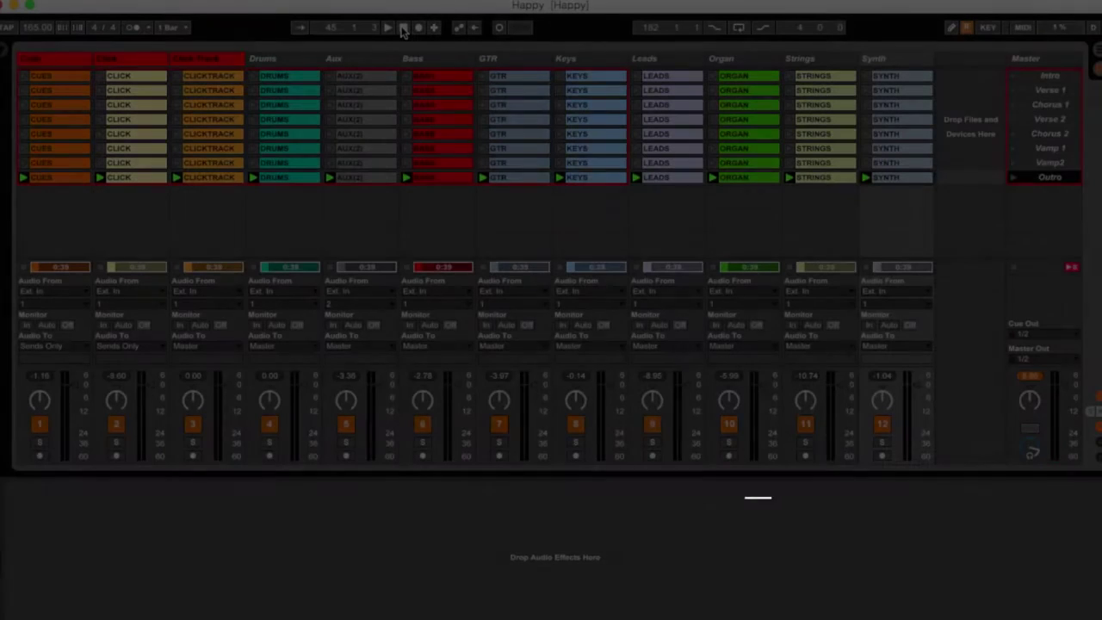
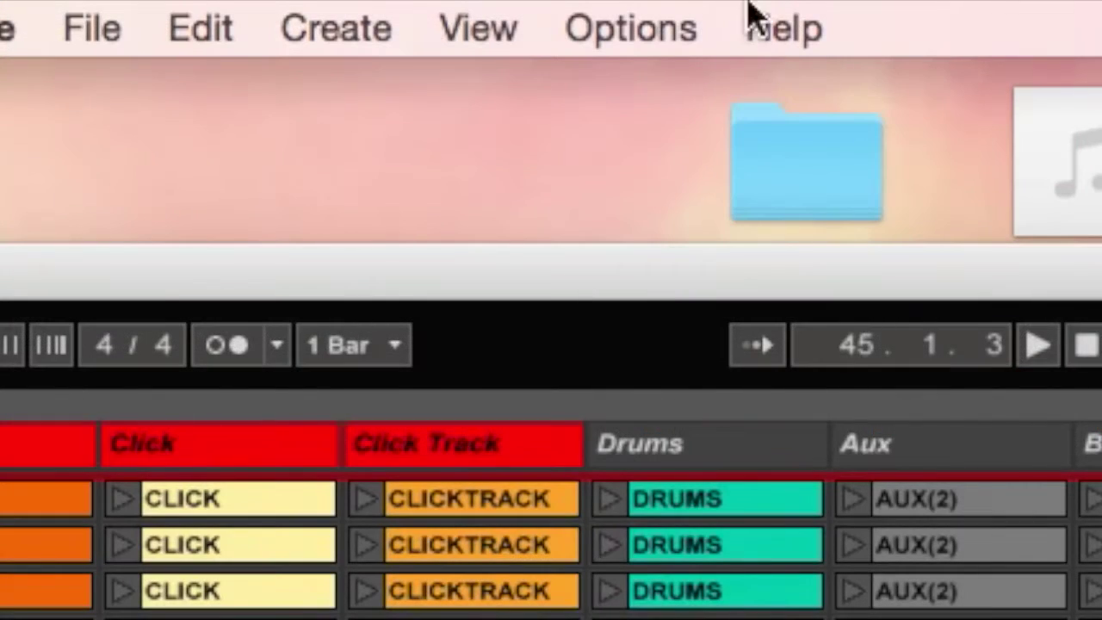
left_click(353, 13)
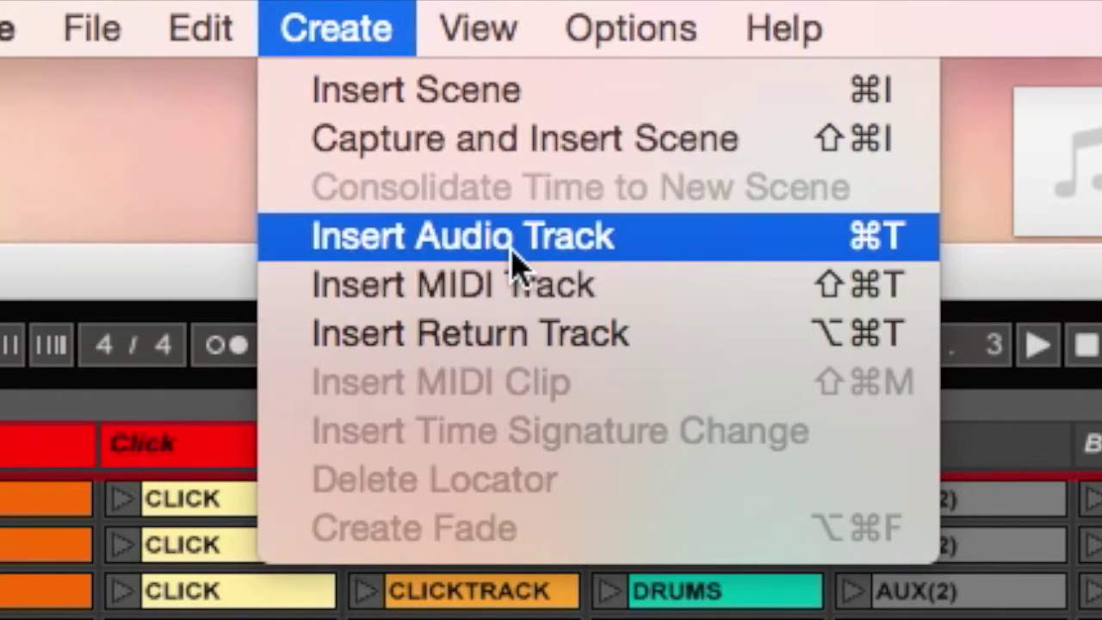
left_click(508, 343)
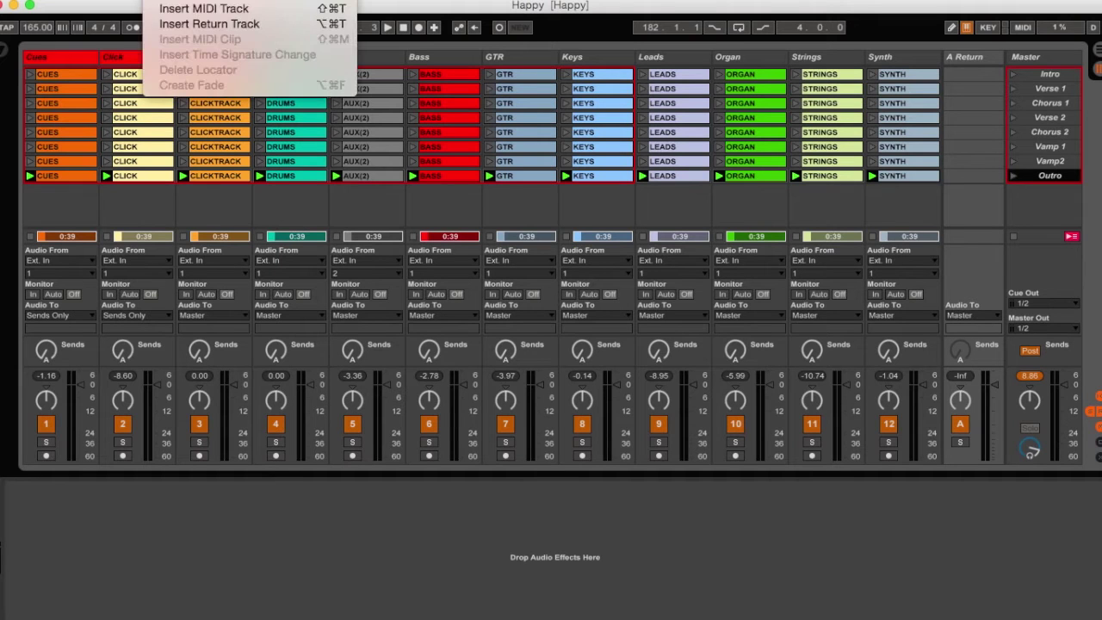
left_click(170, 25)
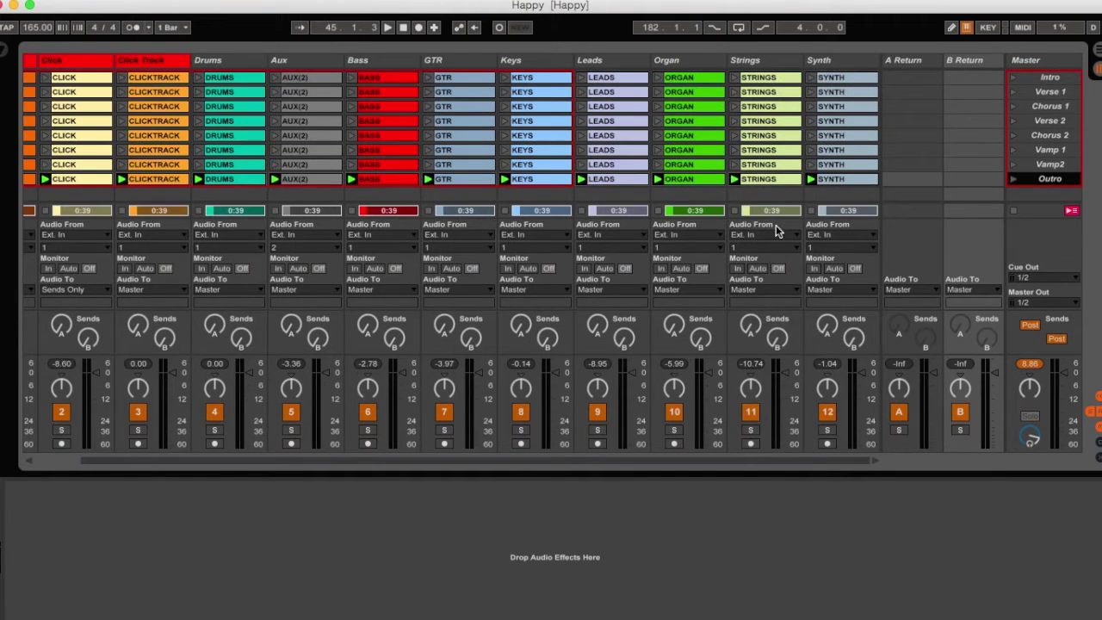
Rename return track A as Drummer
left_click(916, 61)
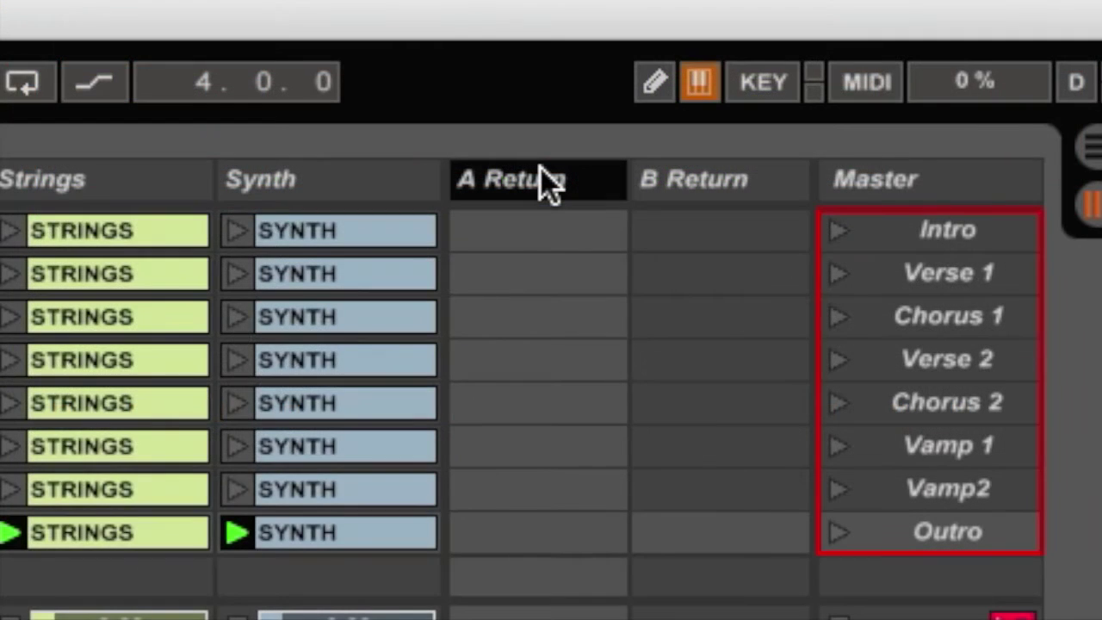
key("ctrl+r")
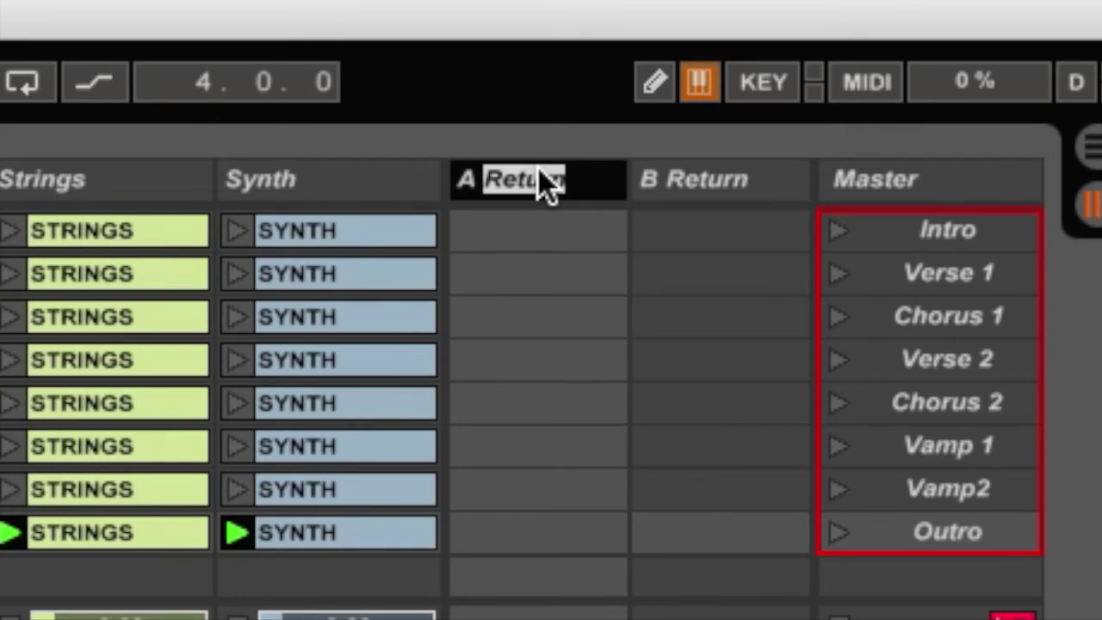
type("Ba")
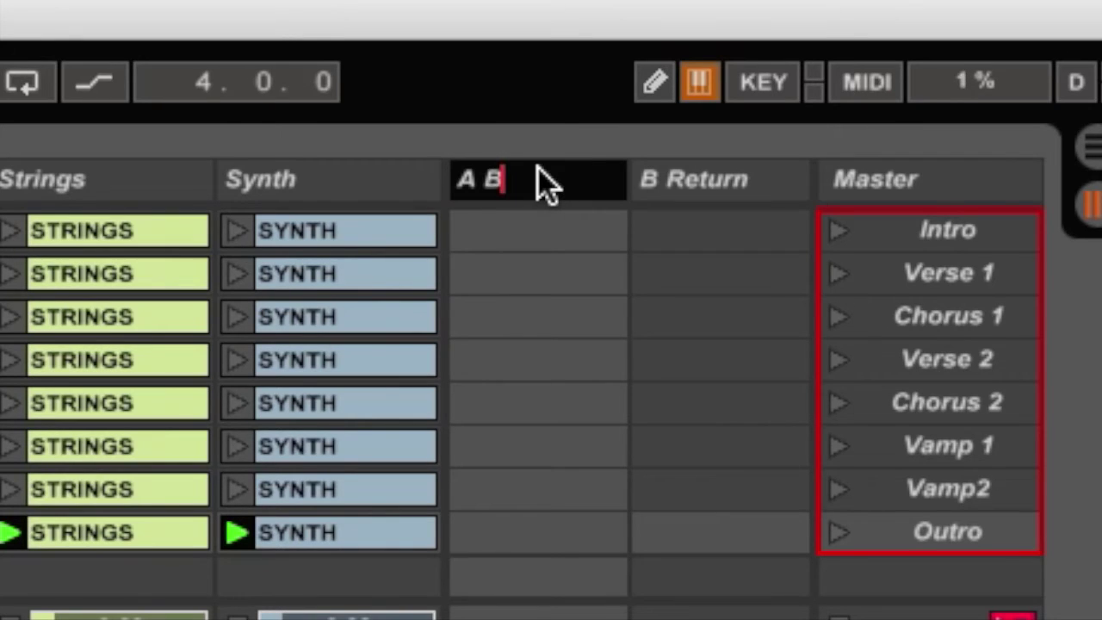
key("BackSpace")
key("BackSpace")
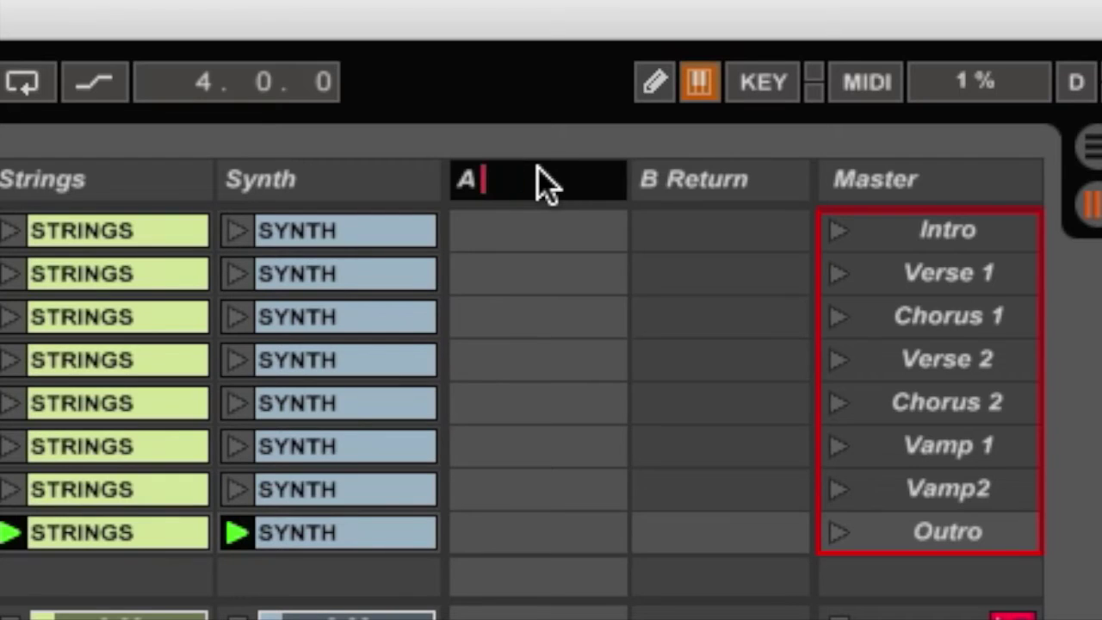
type("D")
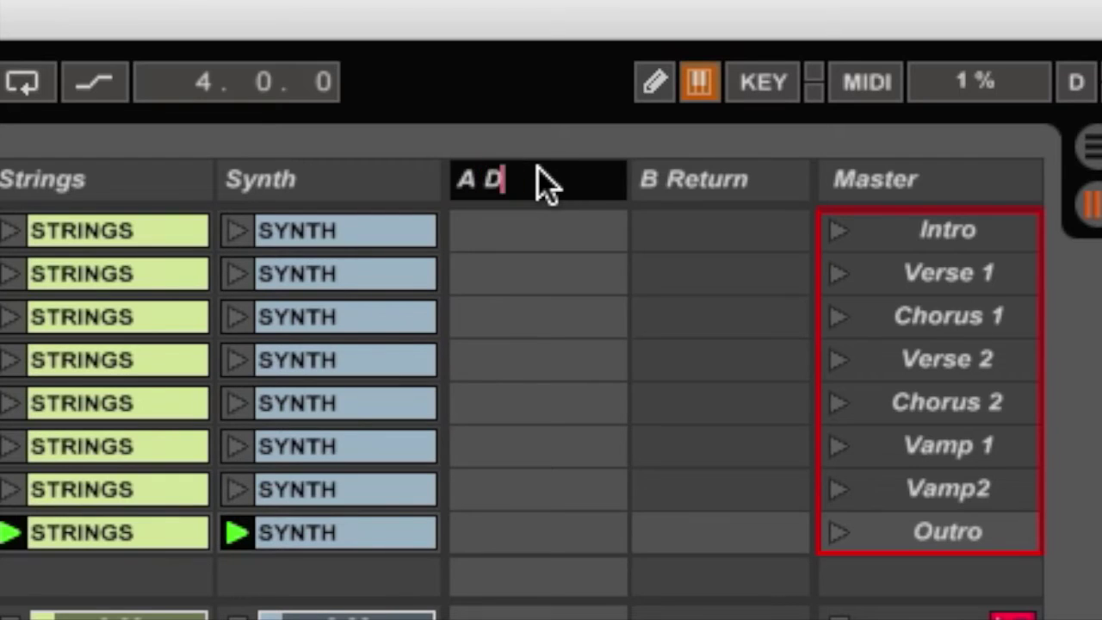
type("rummer")
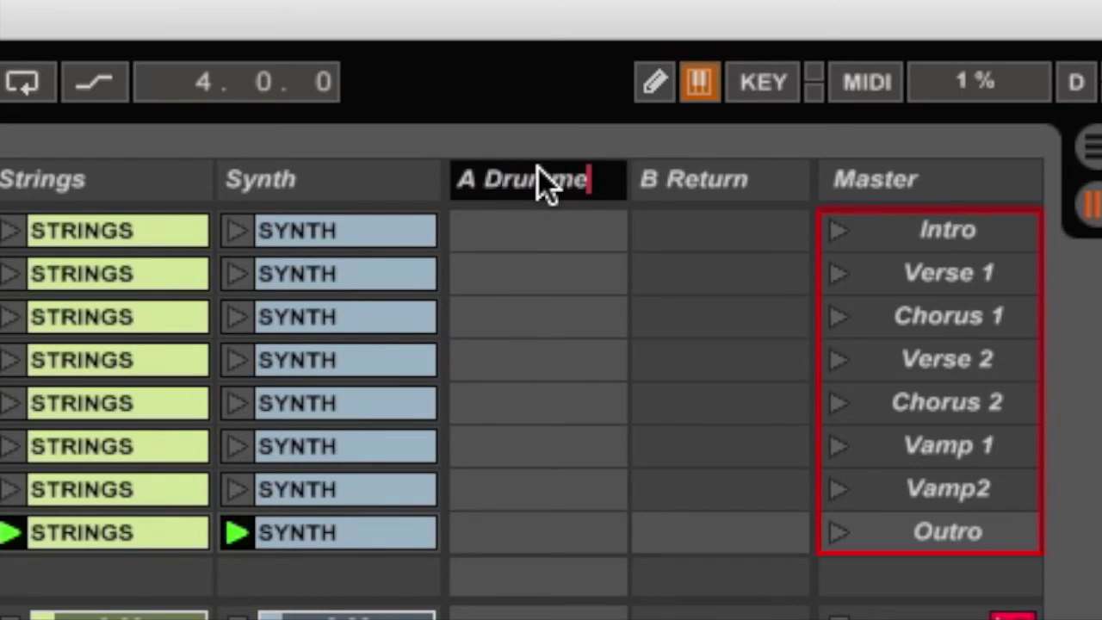
Rename return track B as House
left_click(704, 175)
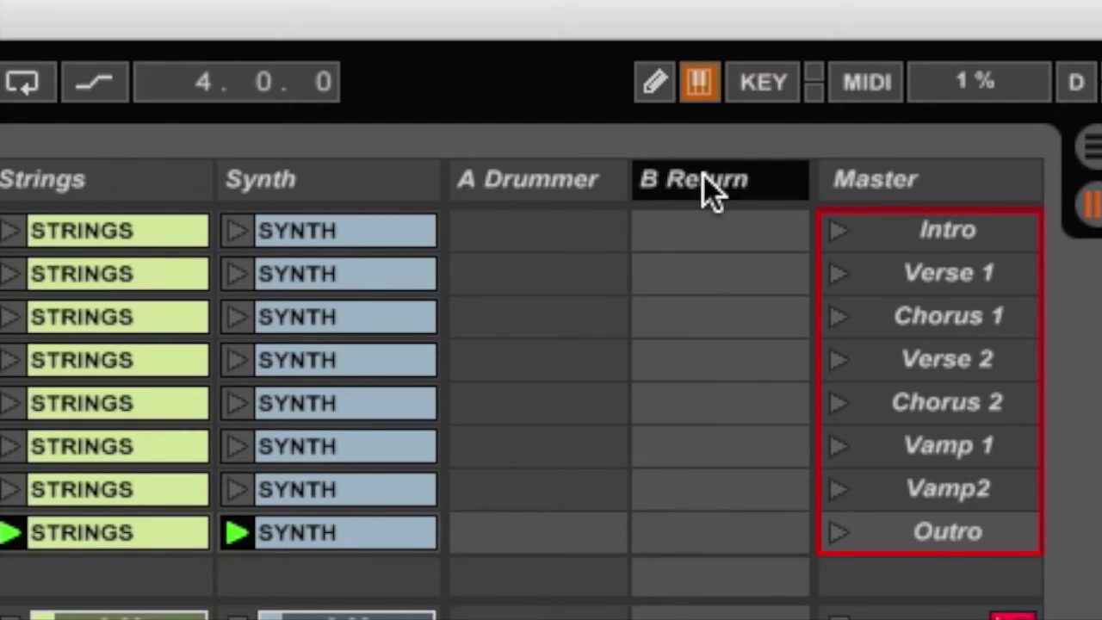
key("ctrl+r")
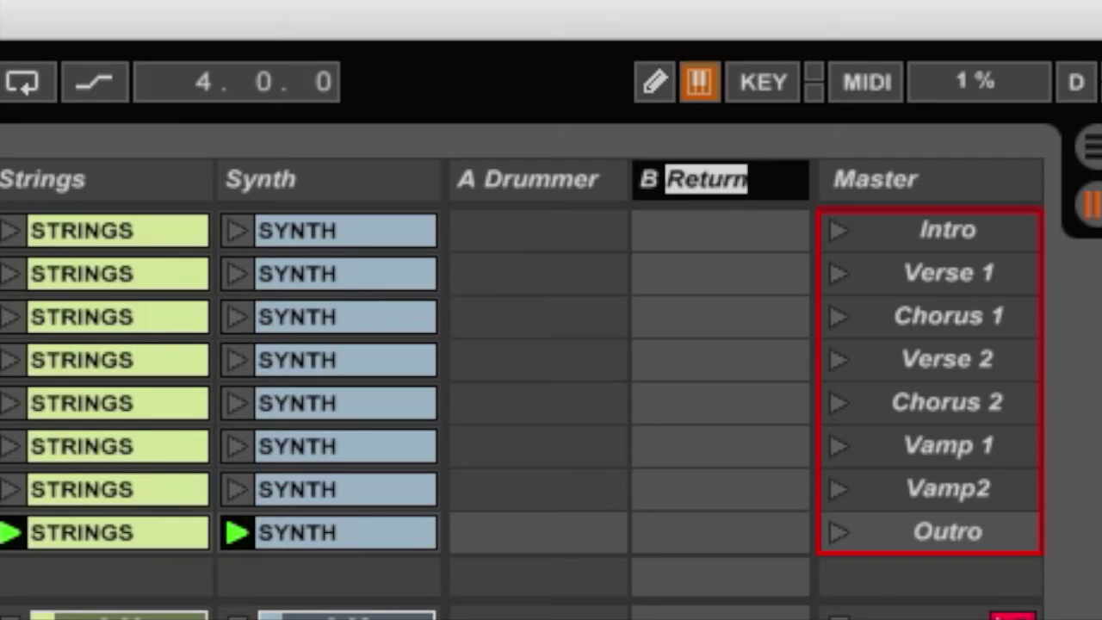
type("Hou")
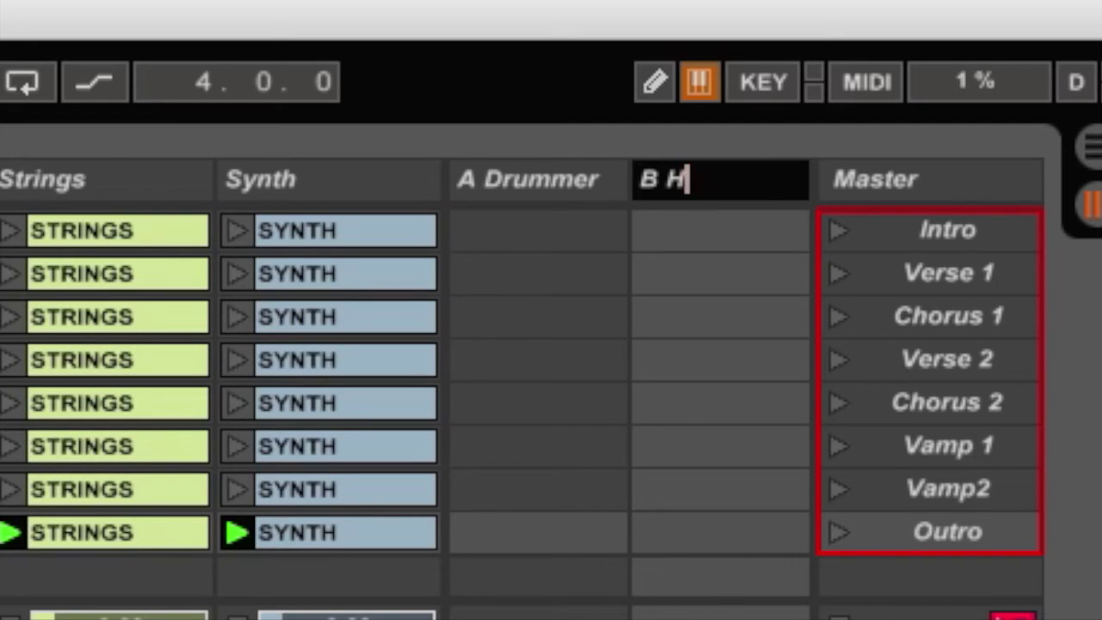
type("se")
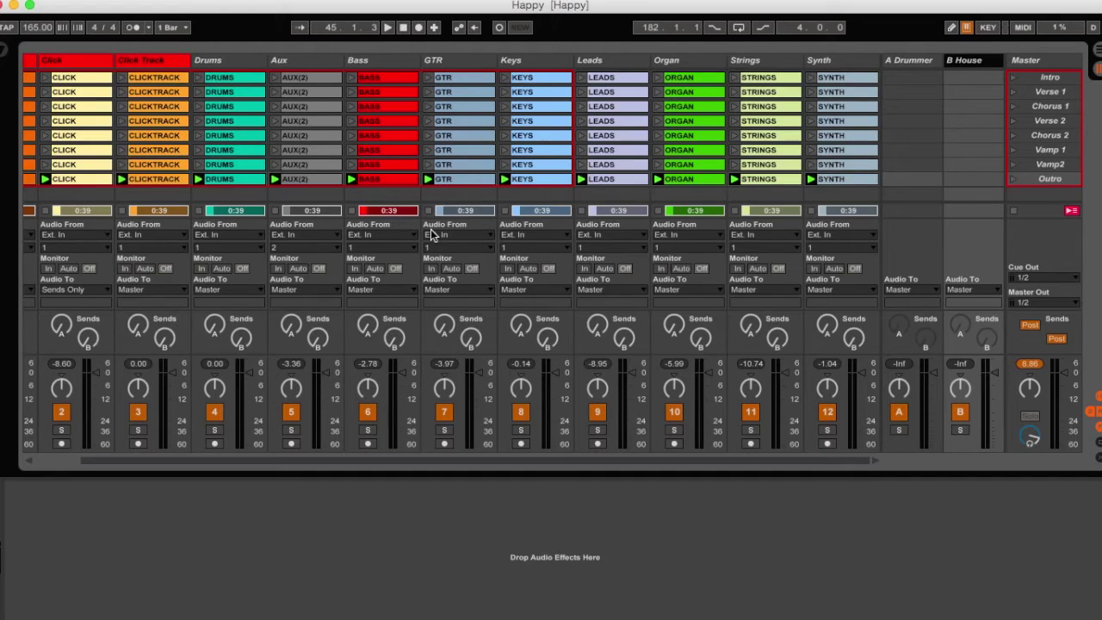
Route the Drummer return track's audio to Ext. Out on mono output 3
left_click(904, 250)
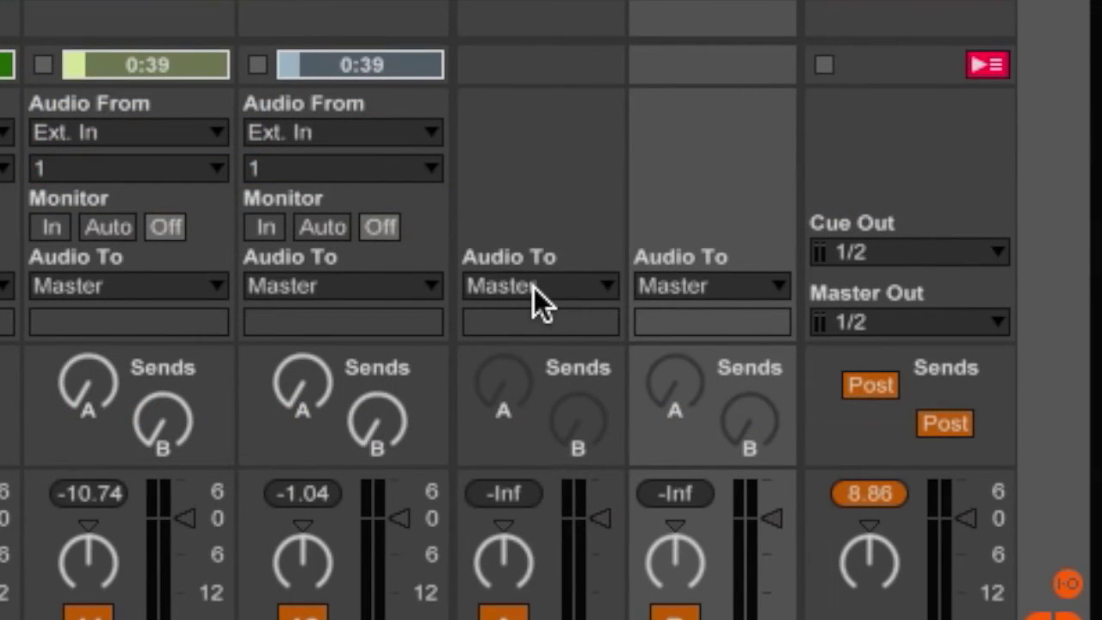
left_click(534, 288)
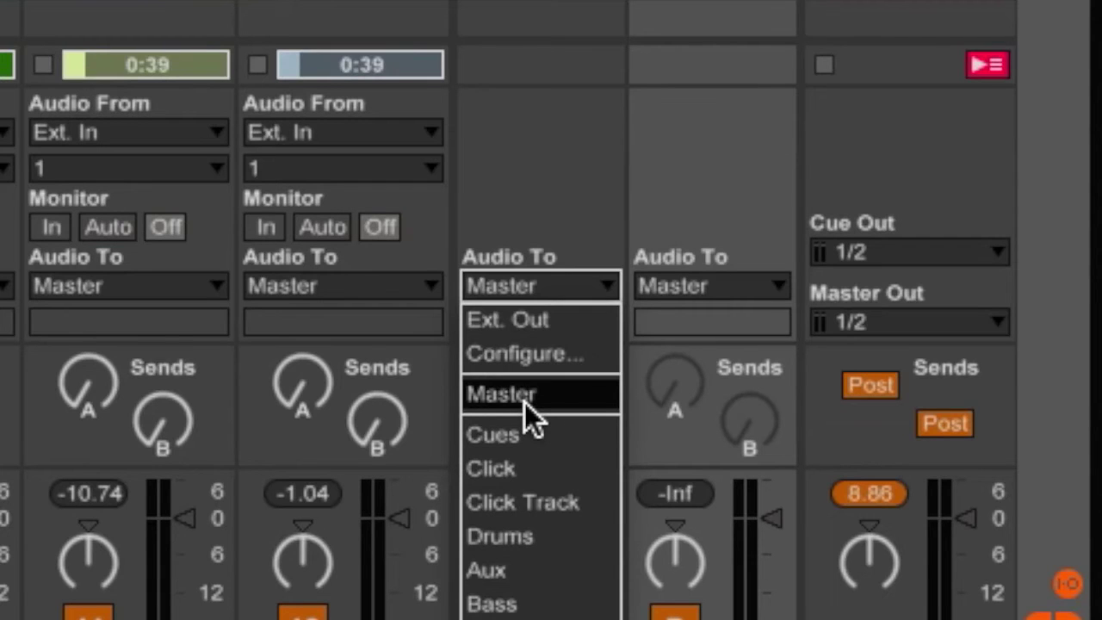
left_click(536, 328)
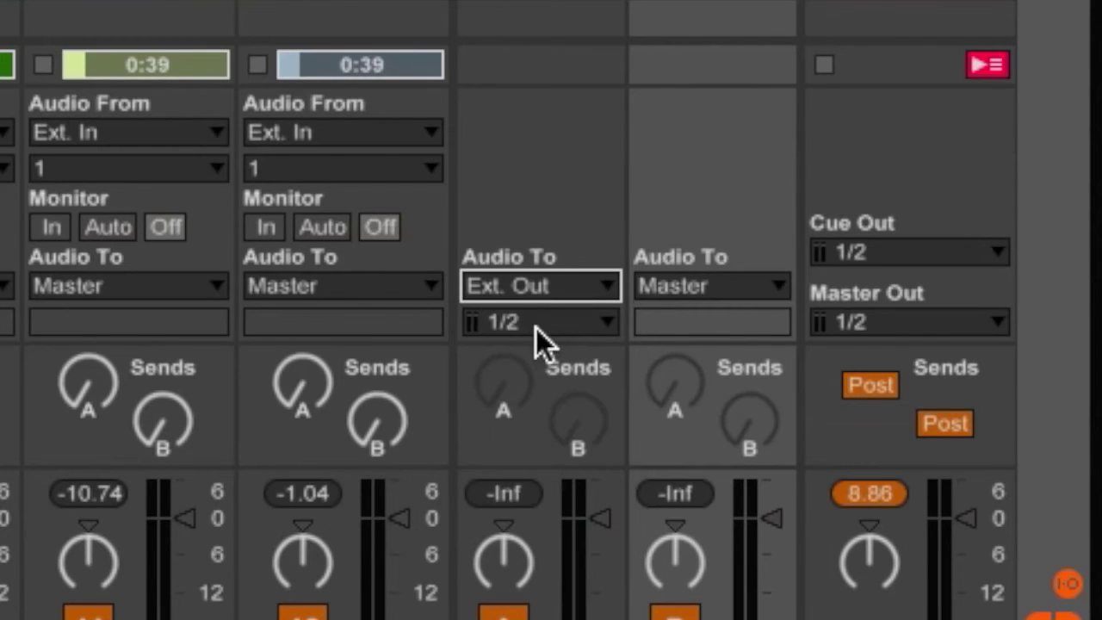
left_click(539, 327)
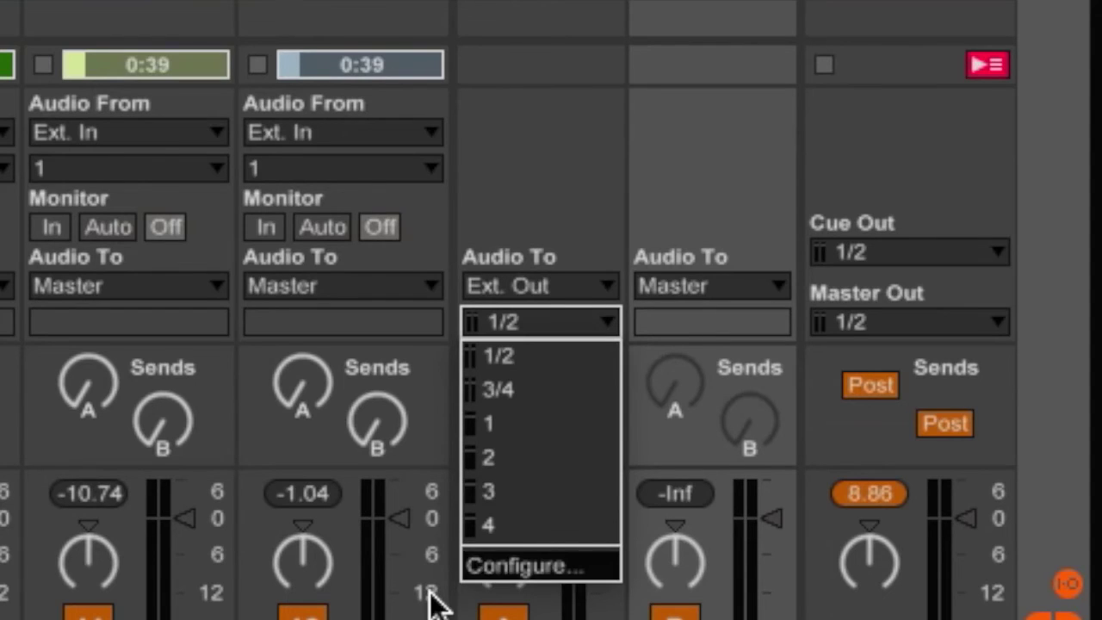
left_click(520, 491)
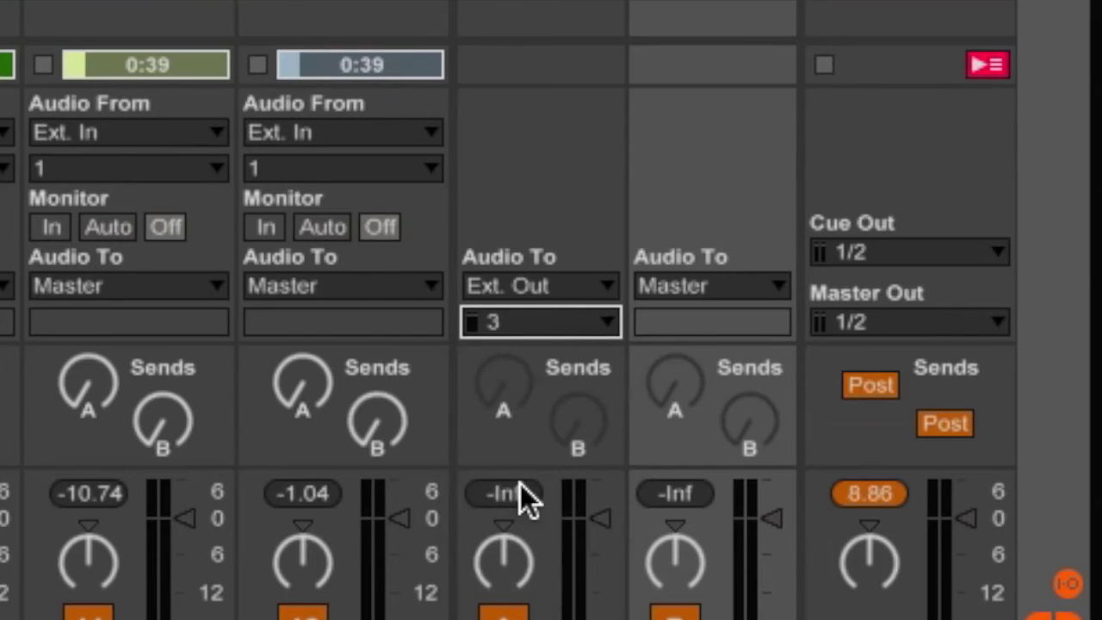
Route the House return track's audio to Ext. Out on mono output 4
left_click(718, 319)
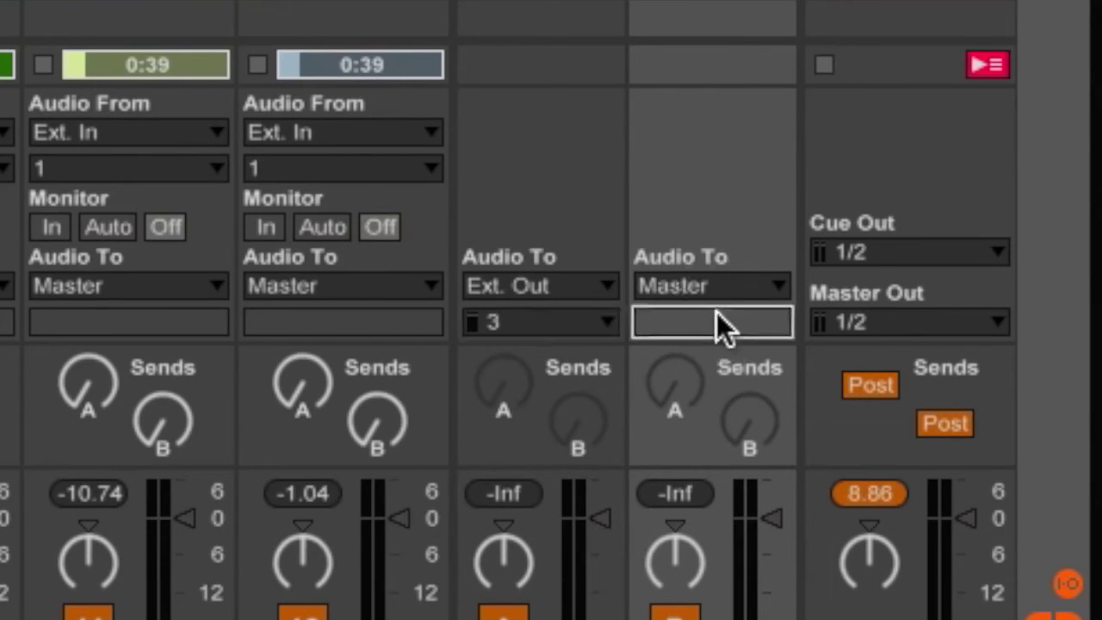
left_click(714, 321)
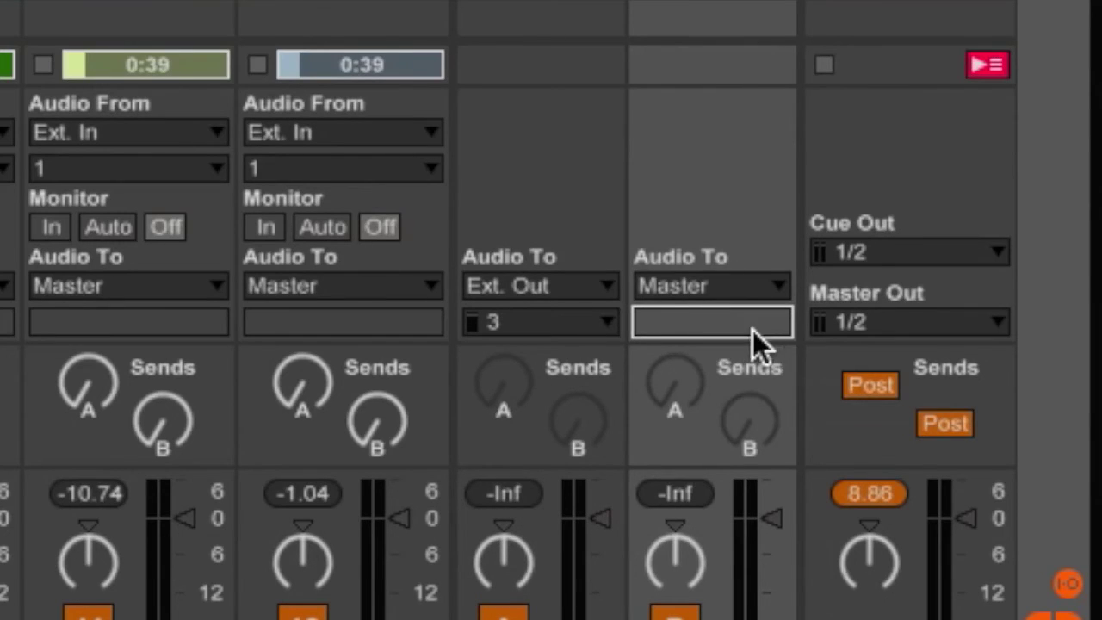
left_click(755, 292)
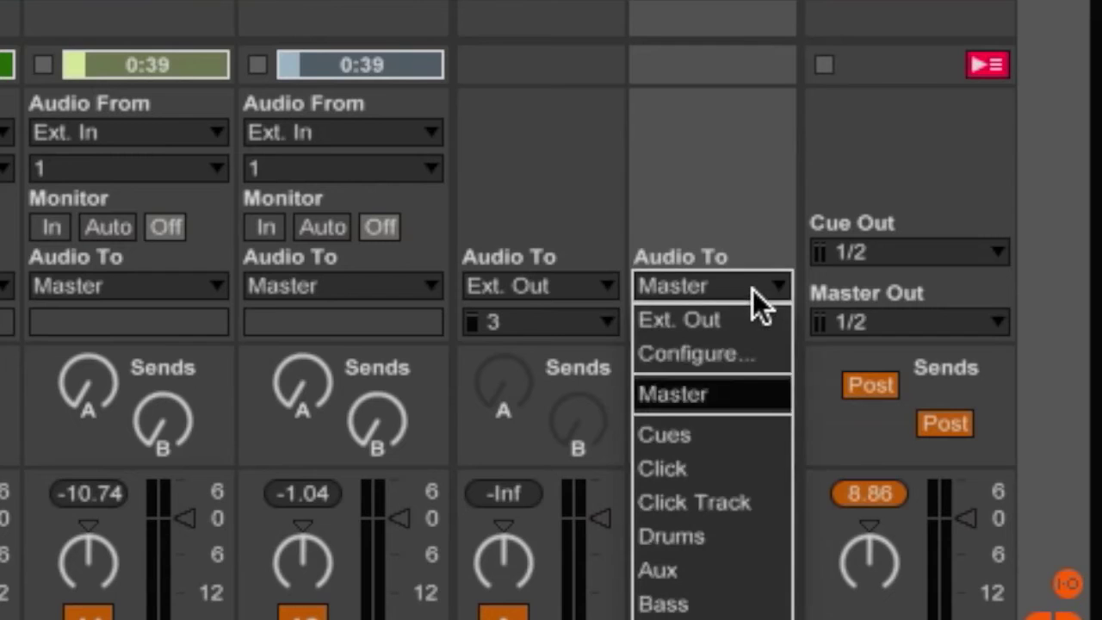
left_click(720, 321)
left_click(705, 325)
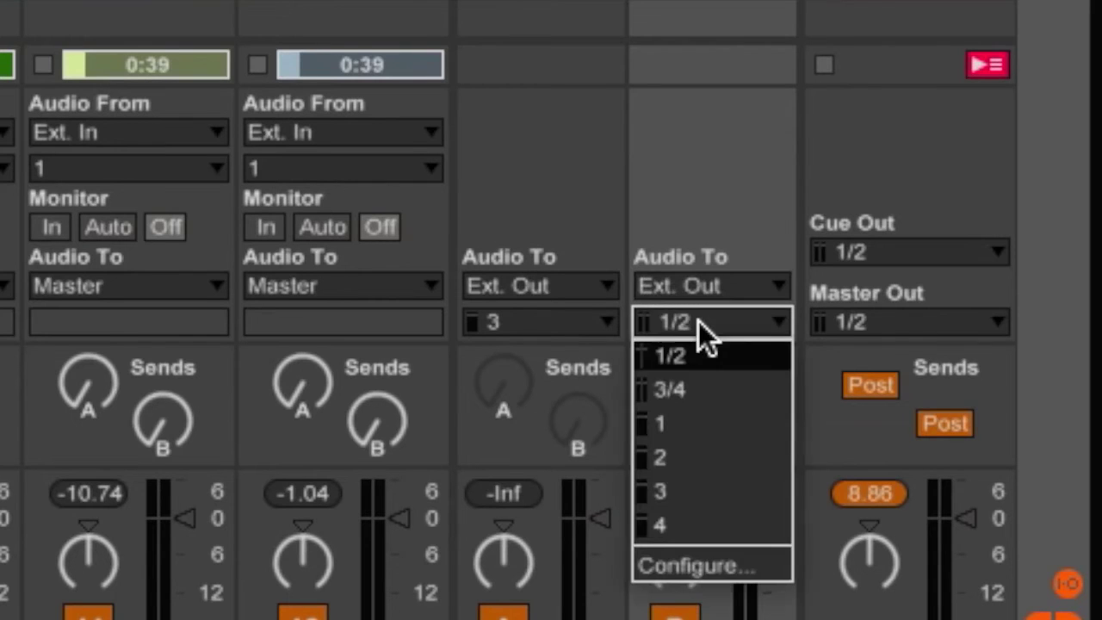
left_click(670, 521)
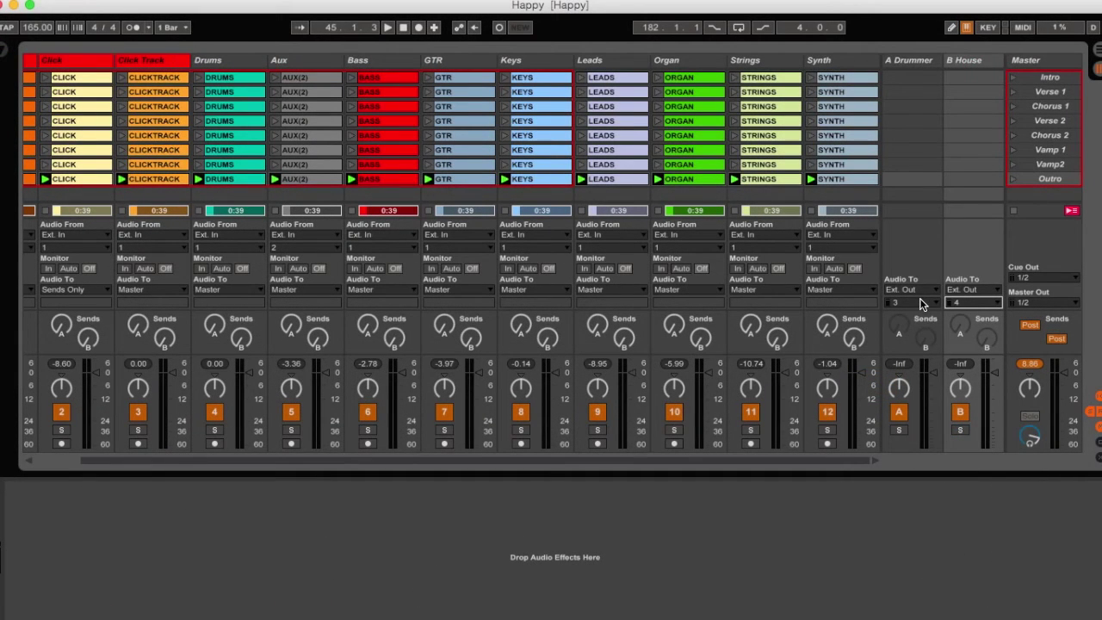
left_click(921, 303)
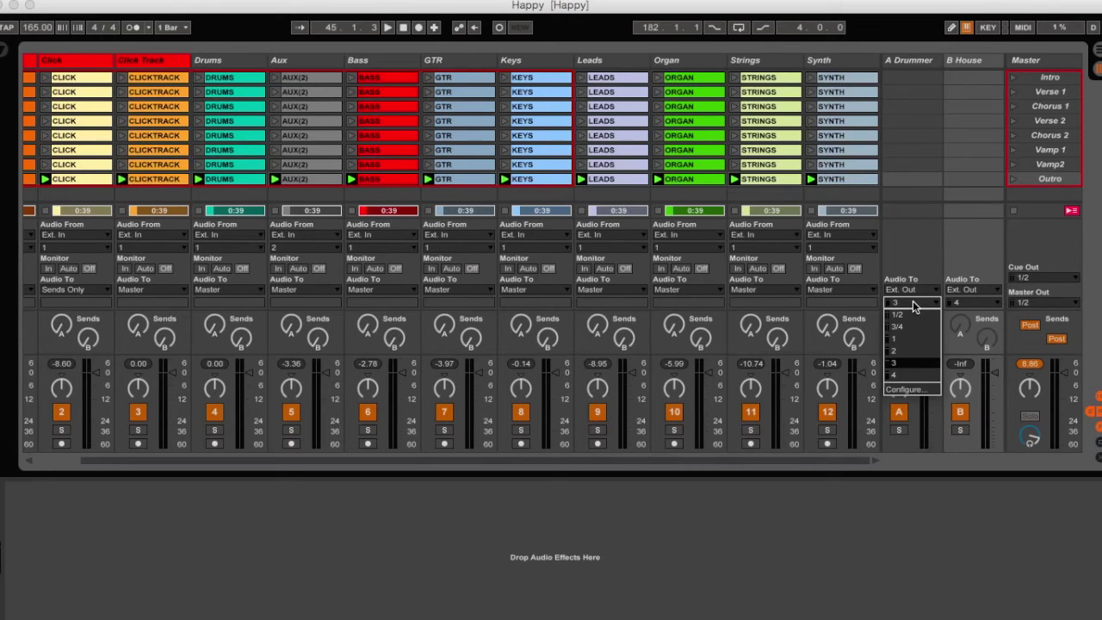
left_click(915, 308)
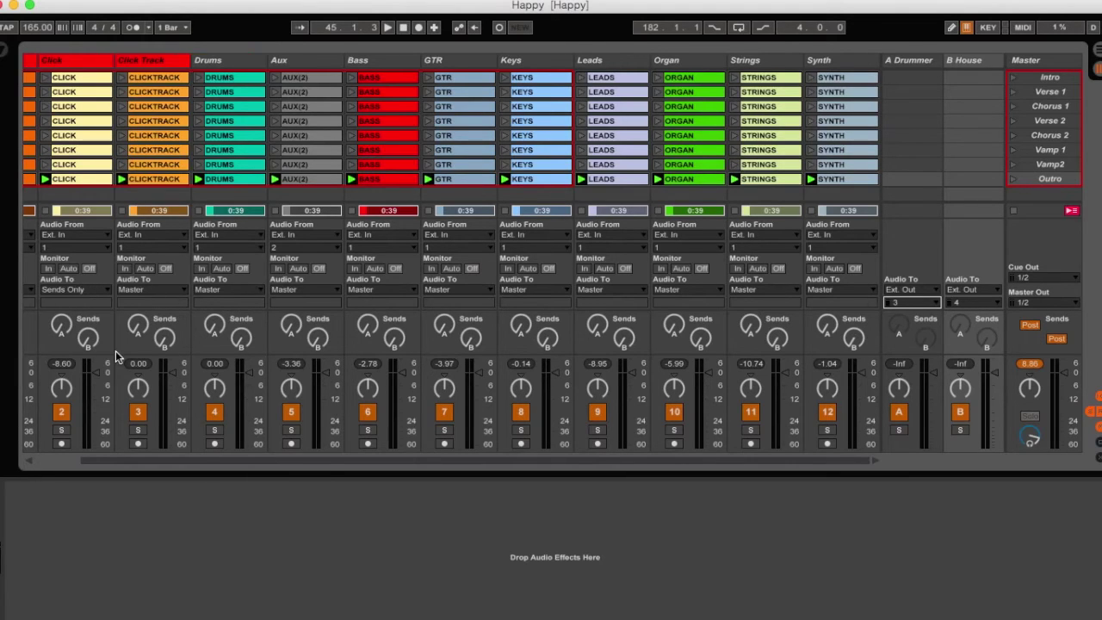
Keep the Cues track's output on Sends Only and turn send A fully up on the Cues, Click and Click Track tracks
scroll(121, 362, "left", 2)
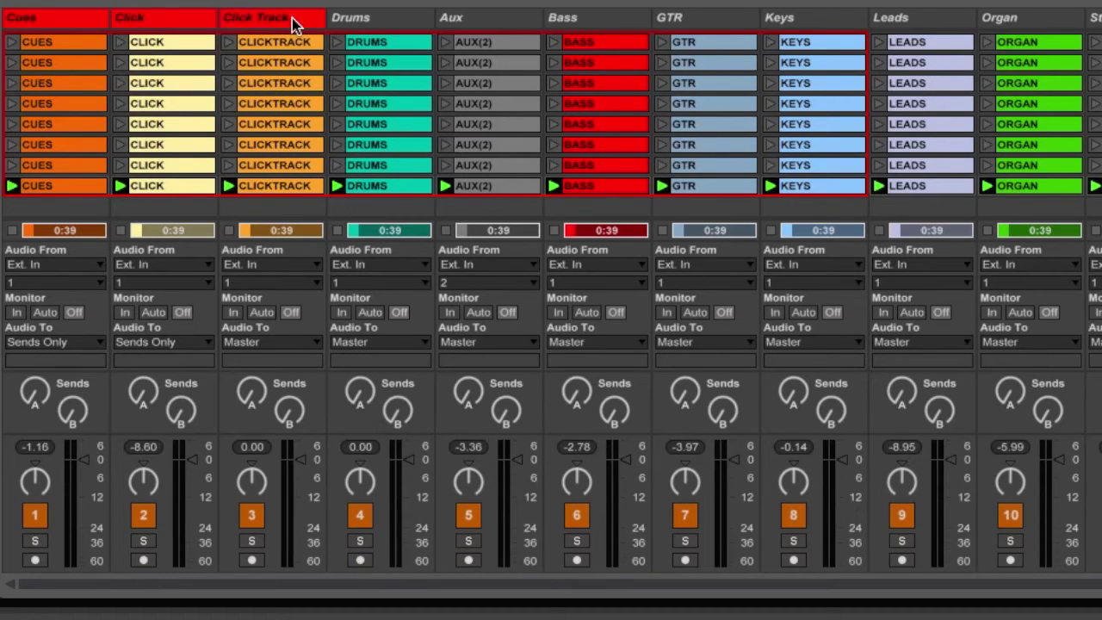
left_click(72, 343)
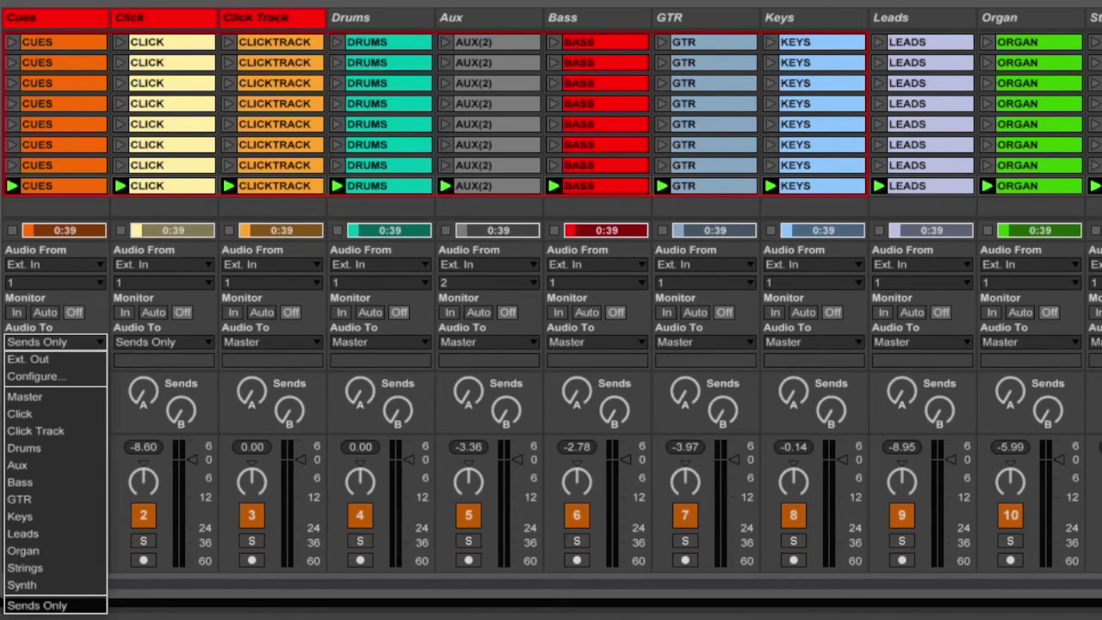
key("Return")
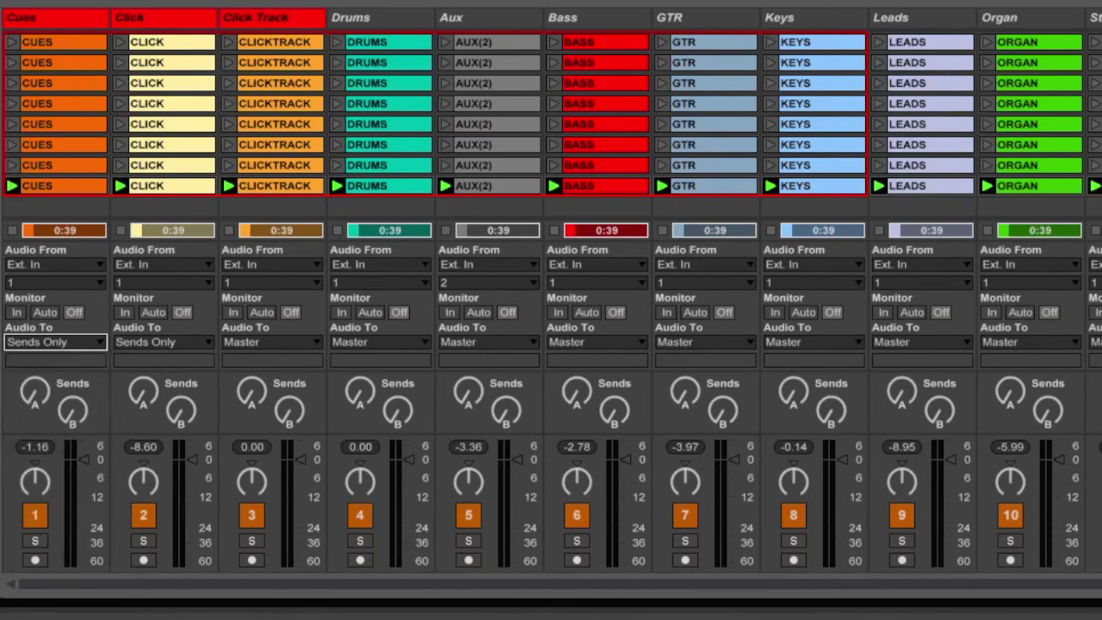
left_click(36, 397)
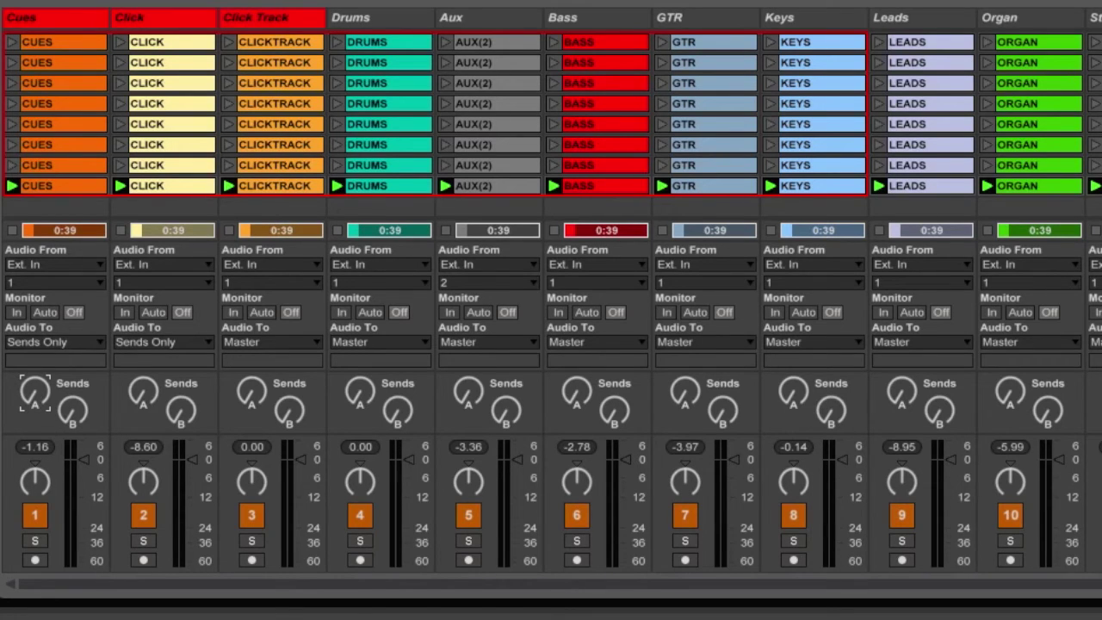
left_click_drag(34, 395, 34, 368)
left_click(144, 392)
left_click_drag(144, 392, 144, 362)
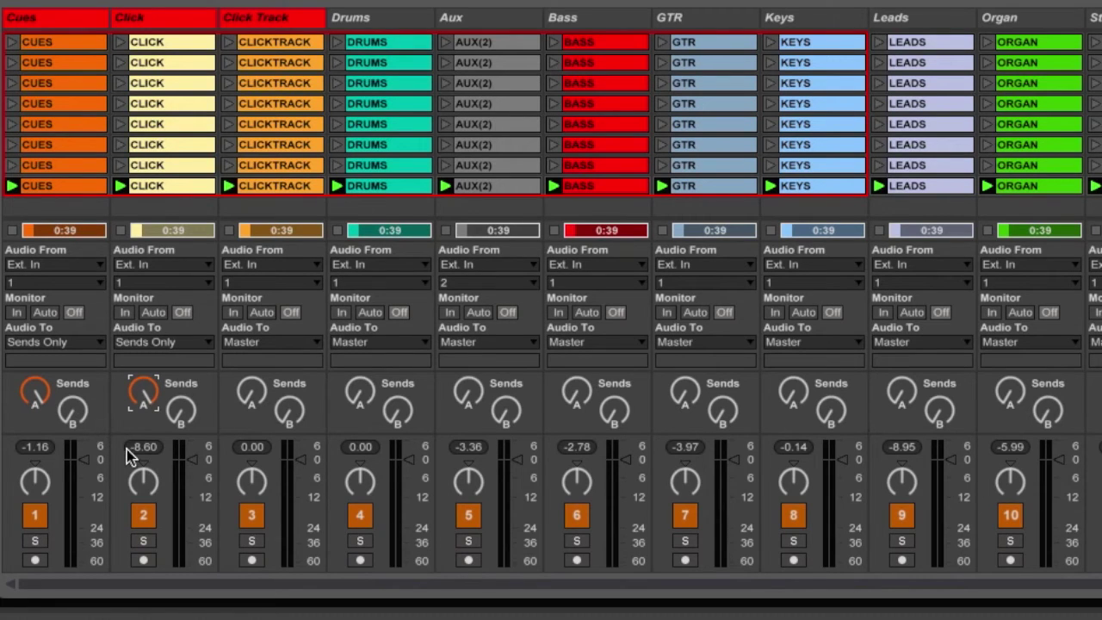
left_click(252, 393)
mouse_move(251, 394)
left_mouse_down()
mouse_move(251, 368)
mouse_move(251, 398)
left_mouse_up()
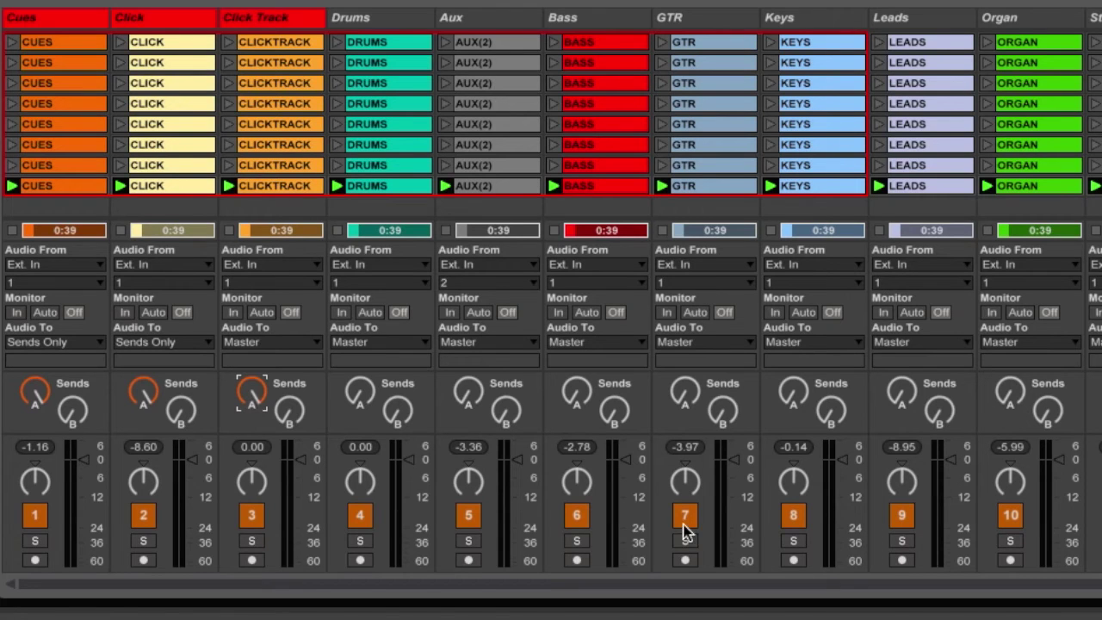
Raise send A to about the middle of its range on the Bass and Keys tracks
left_click_drag(588, 392, 588, 357)
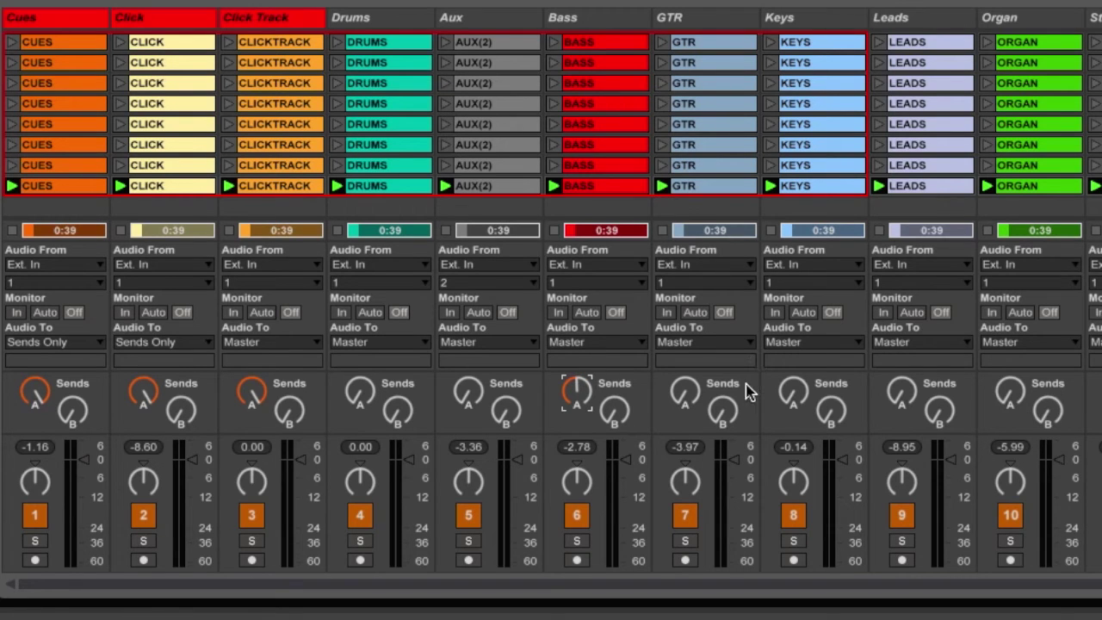
left_click_drag(795, 398, 794, 375)
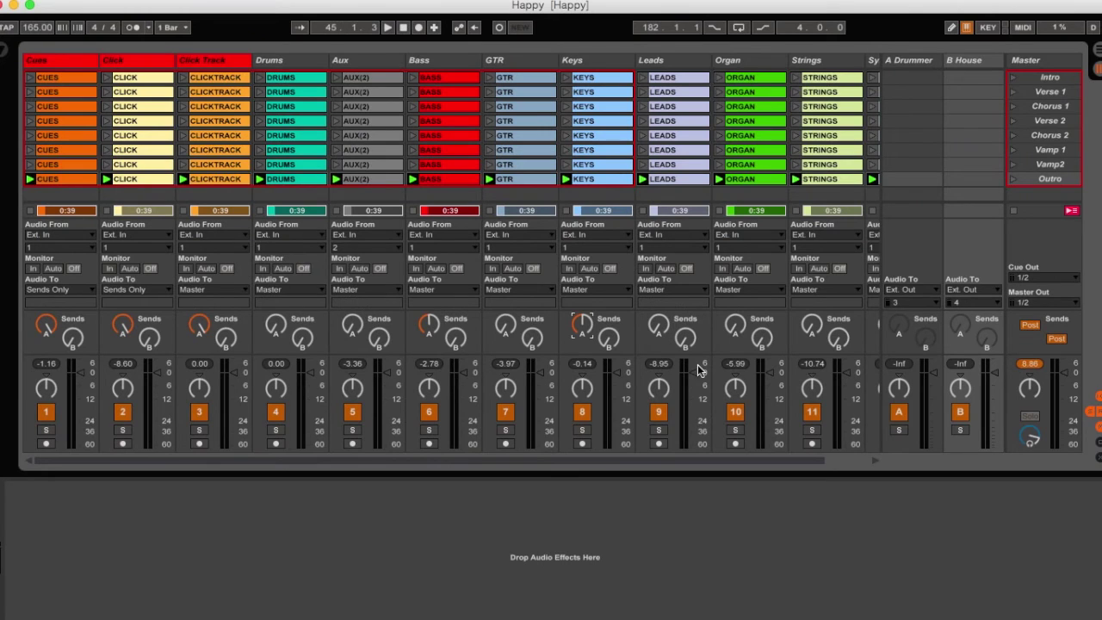
Audition the soloed Drummer return with the Vamp2 scene and raise the Keys track's send A to about two-thirds of its range
left_click(899, 431)
left_click(1013, 167)
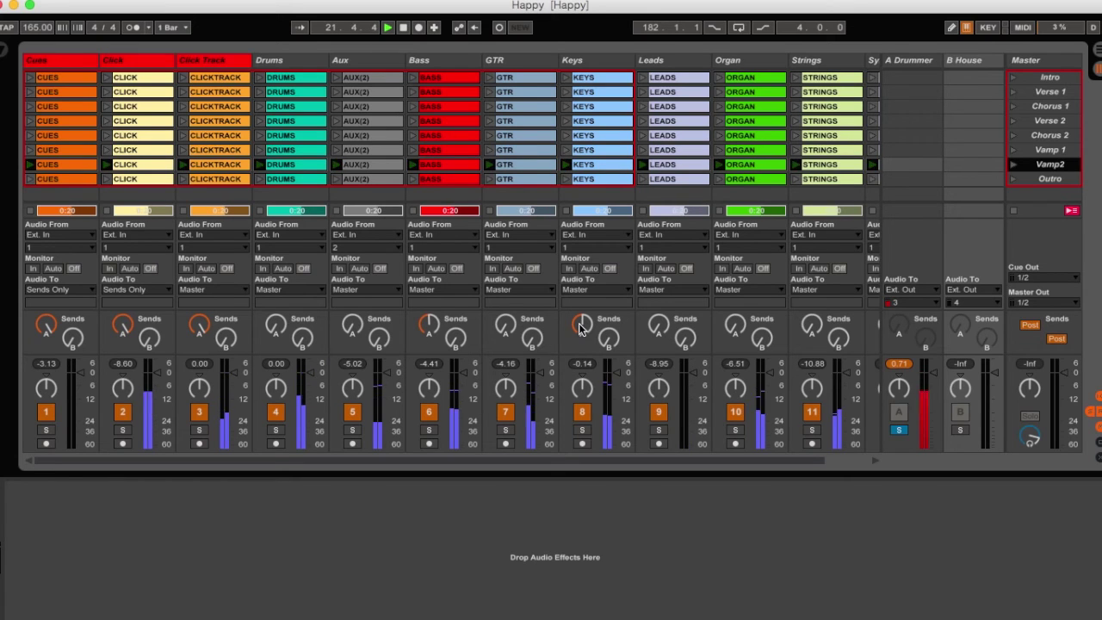
left_click_drag(582, 326, 582, 320)
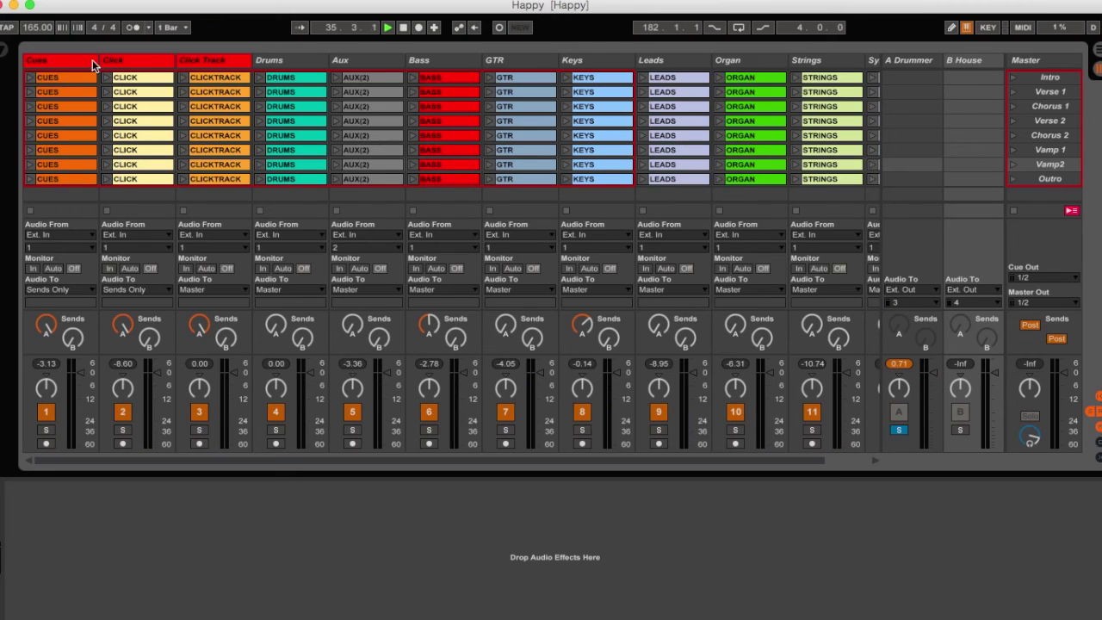
Turn send B fully up on all tracks from Click Track through Synth at once
left_click(204, 63)
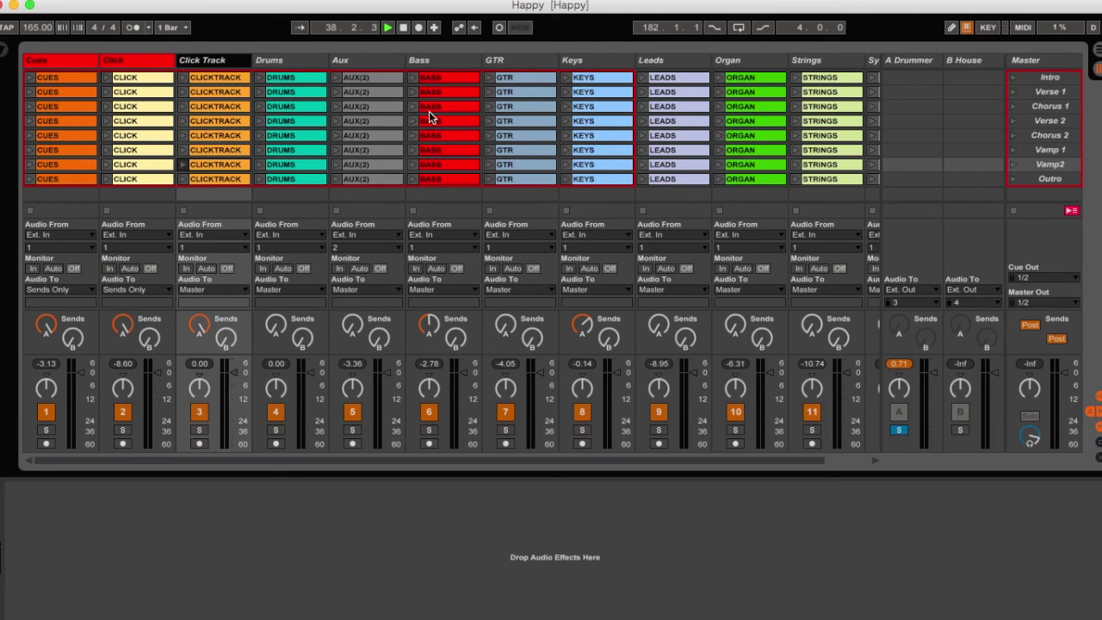
scroll(431, 117, "right", 2)
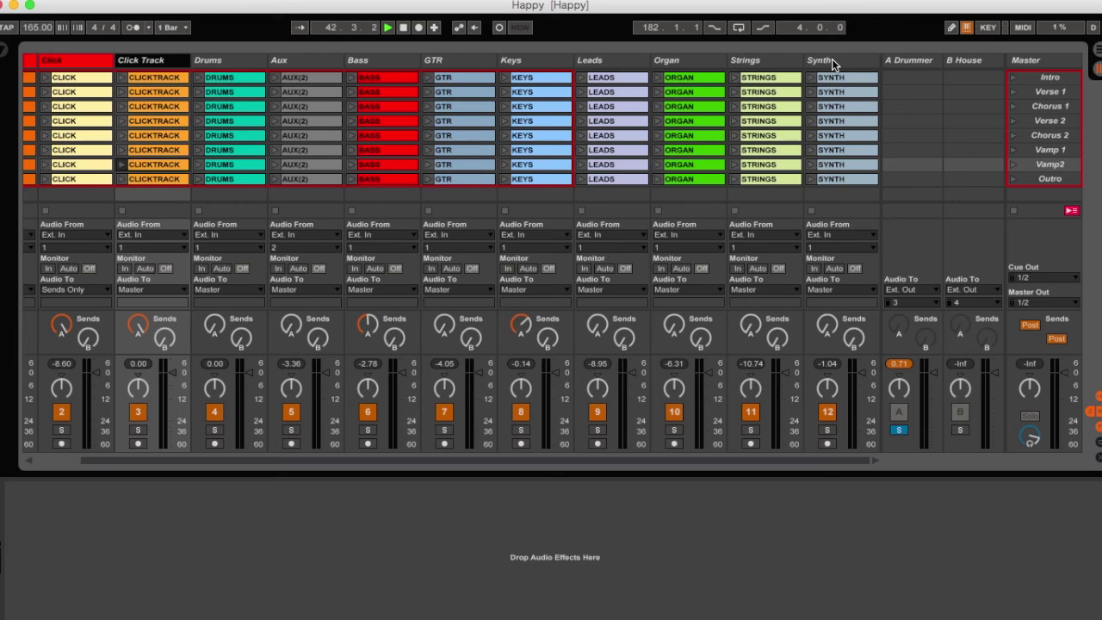
left_click(833, 65)
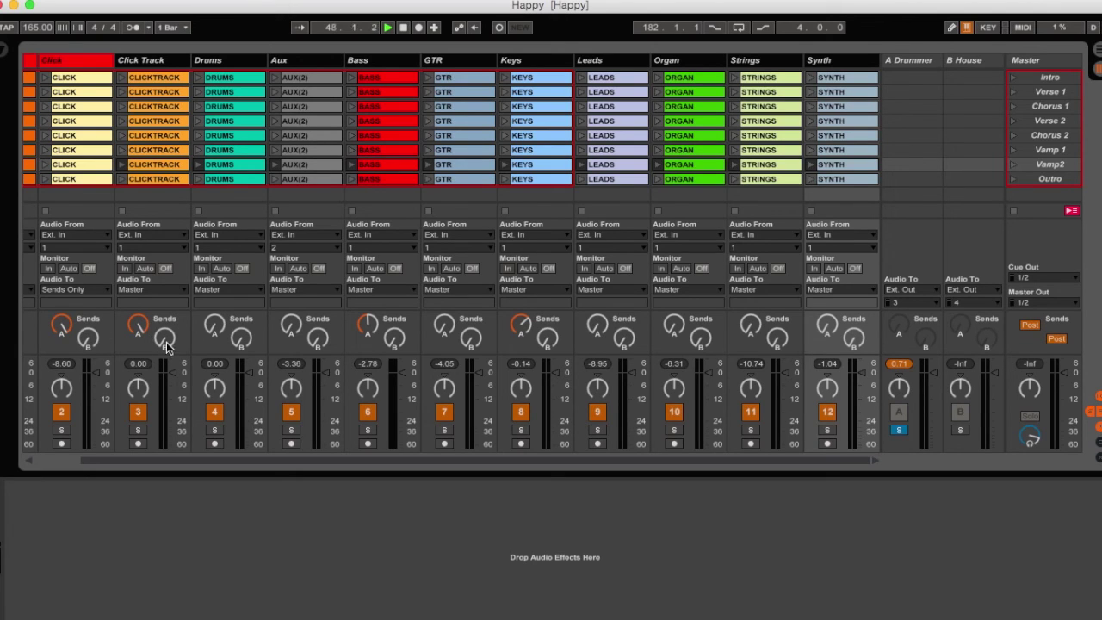
left_click_drag(166, 343, 166, 318)
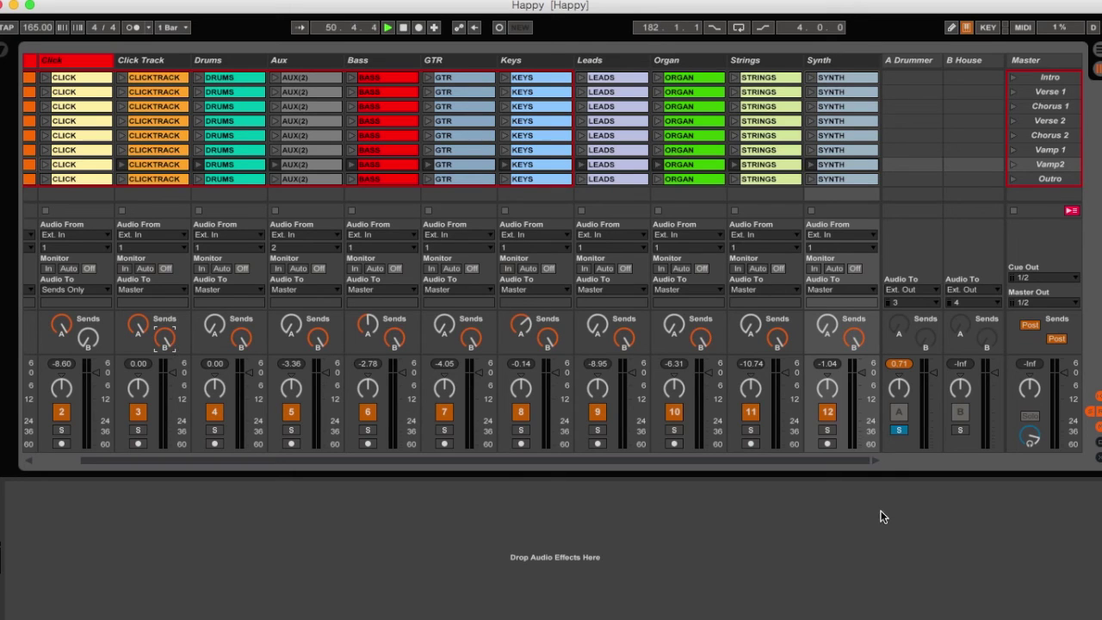
Solo the House return instead of the Drummer return and play the Vamp2 scene
left_click(899, 429)
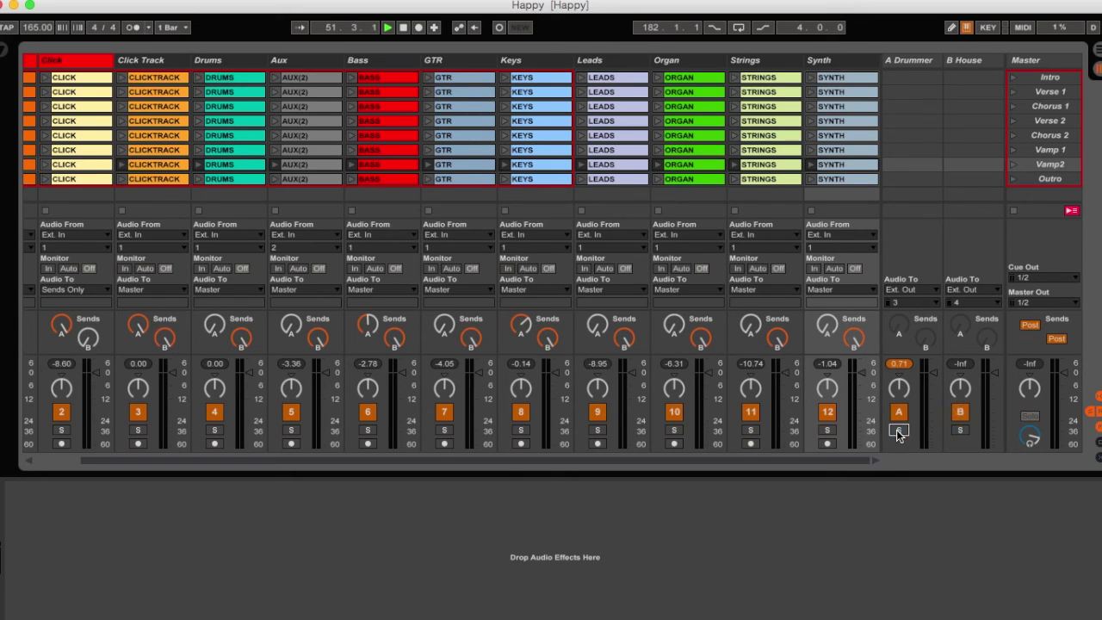
left_click(960, 431)
left_click(1013, 168)
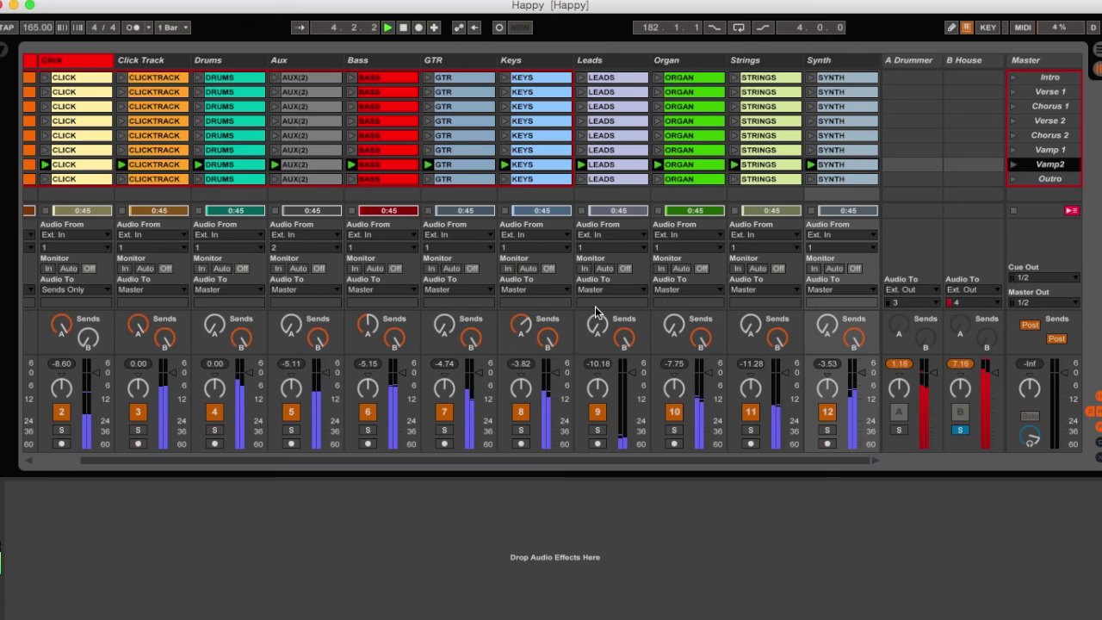
Mute the Drums track while the House return is soloed
left_click(208, 62)
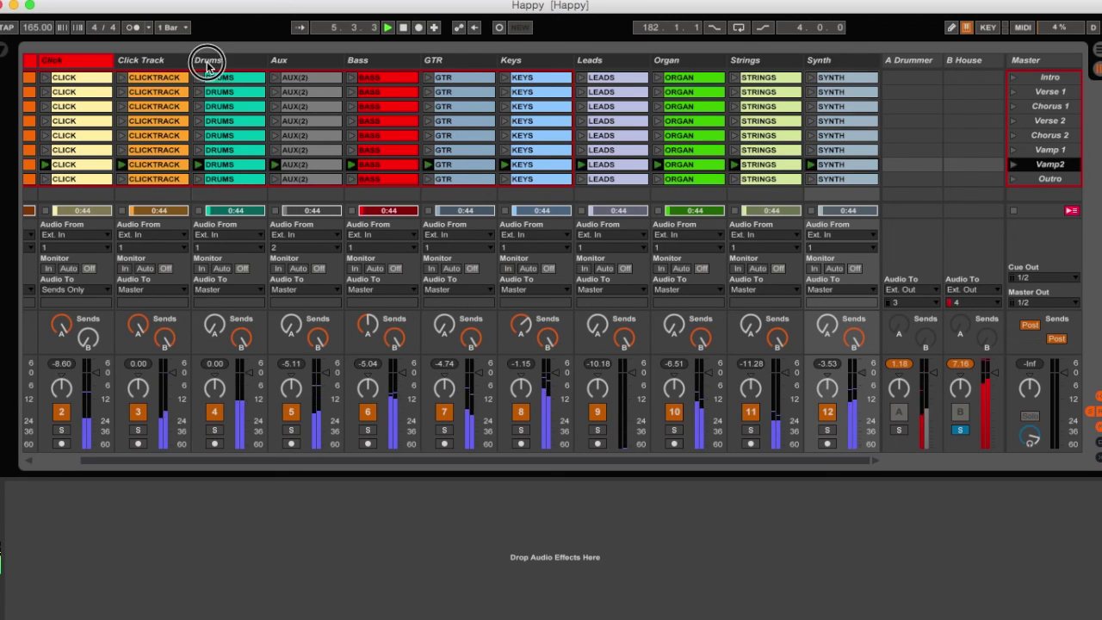
left_click(214, 414)
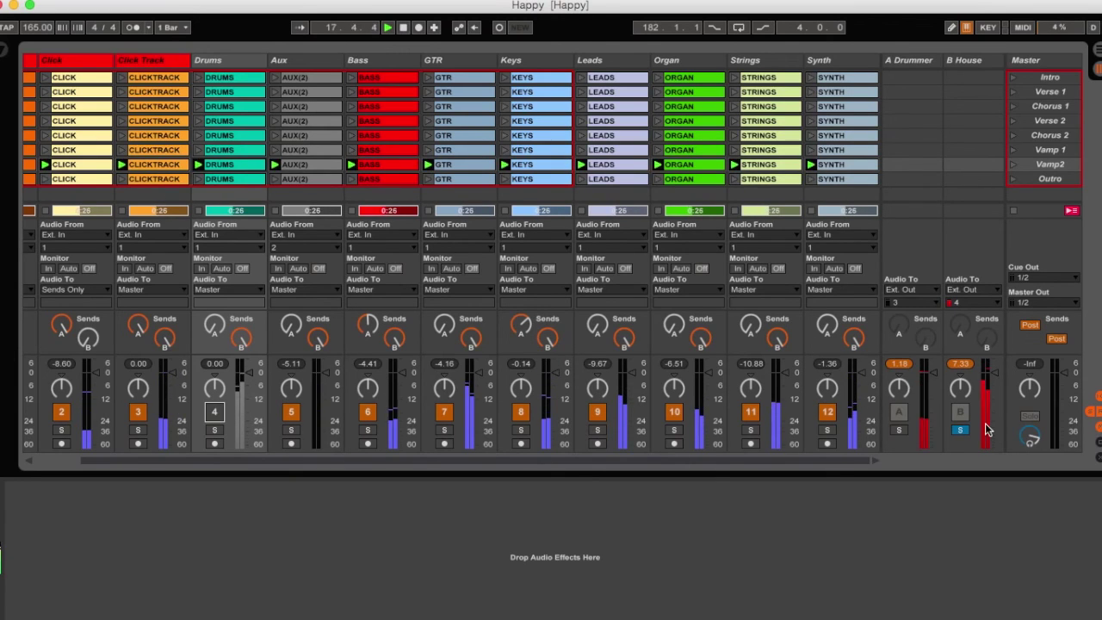
Compare the Drummer and House mixes by soloing each return in turn, ending on Drummer, and stop playback
left_click(899, 429)
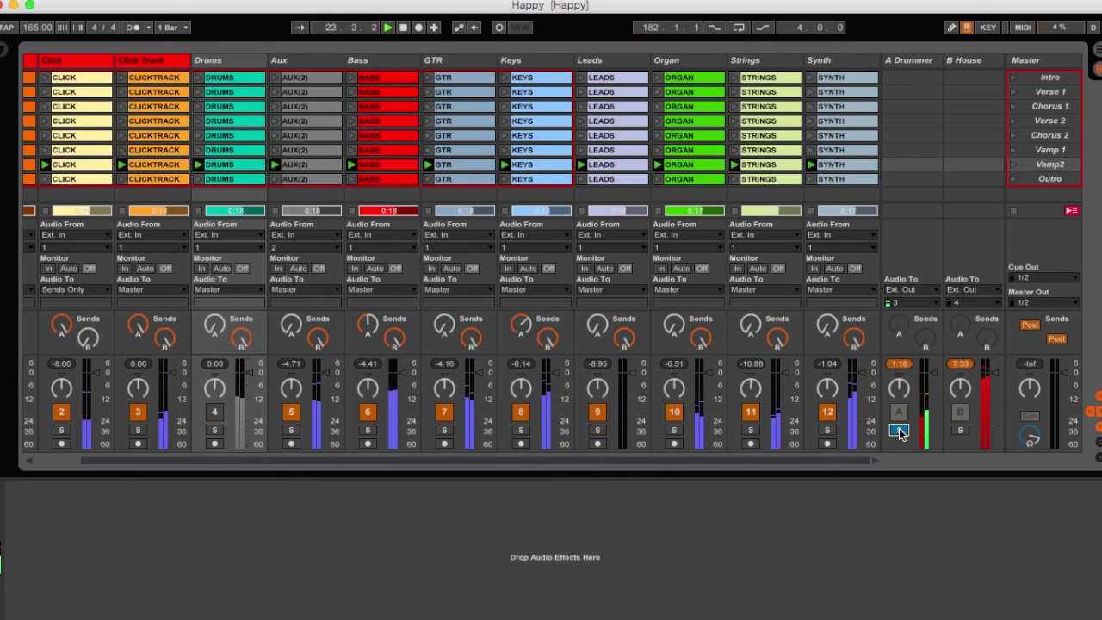
left_click(960, 430)
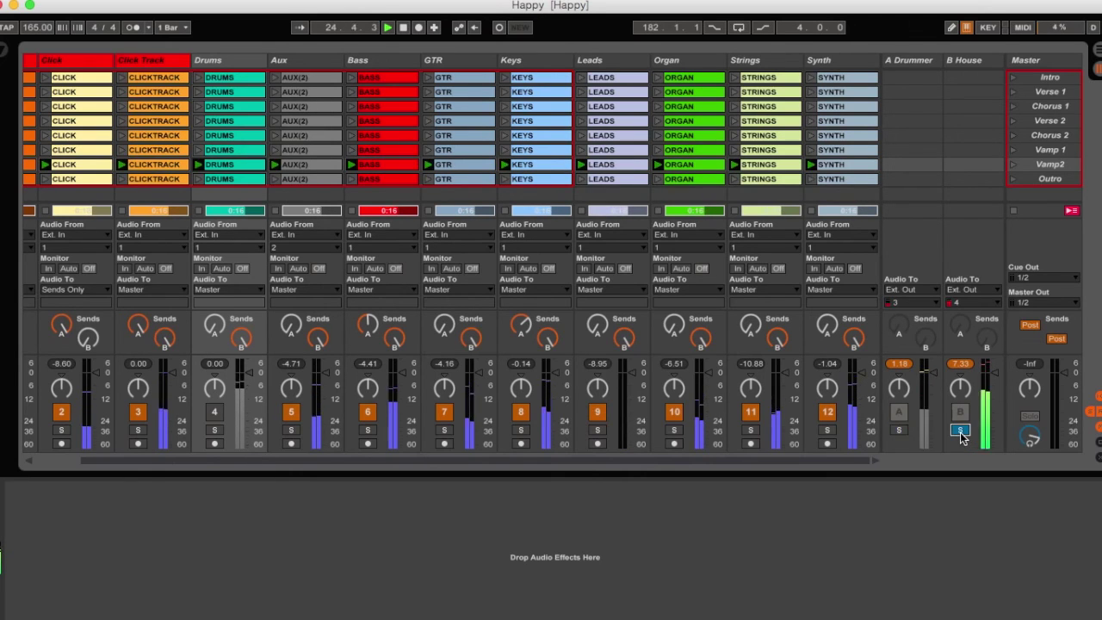
left_click(901, 431)
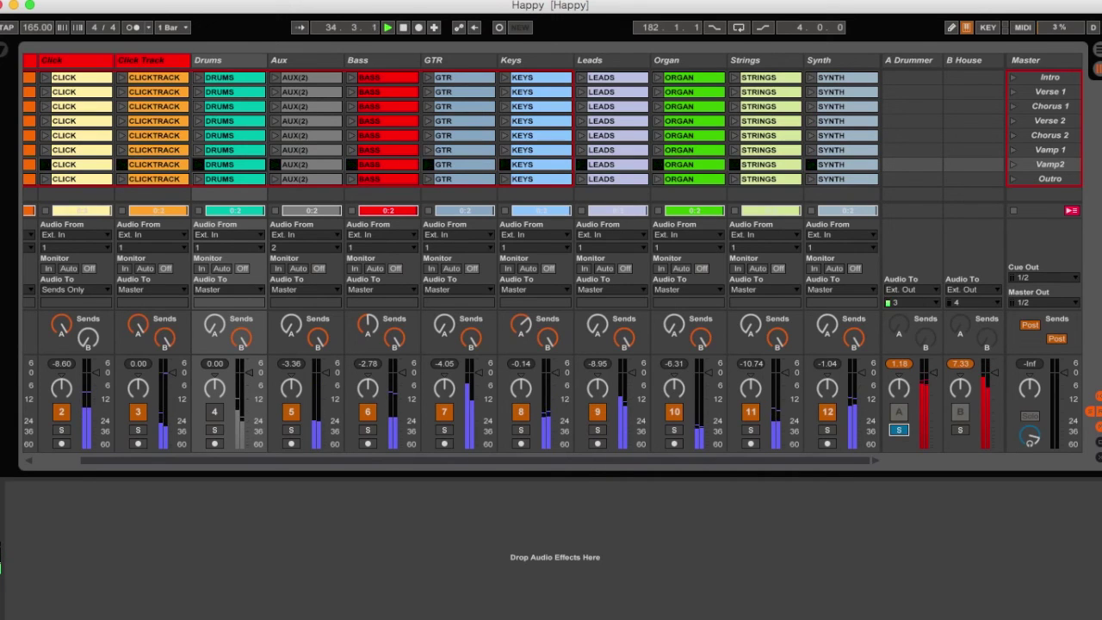
left_click(404, 27)
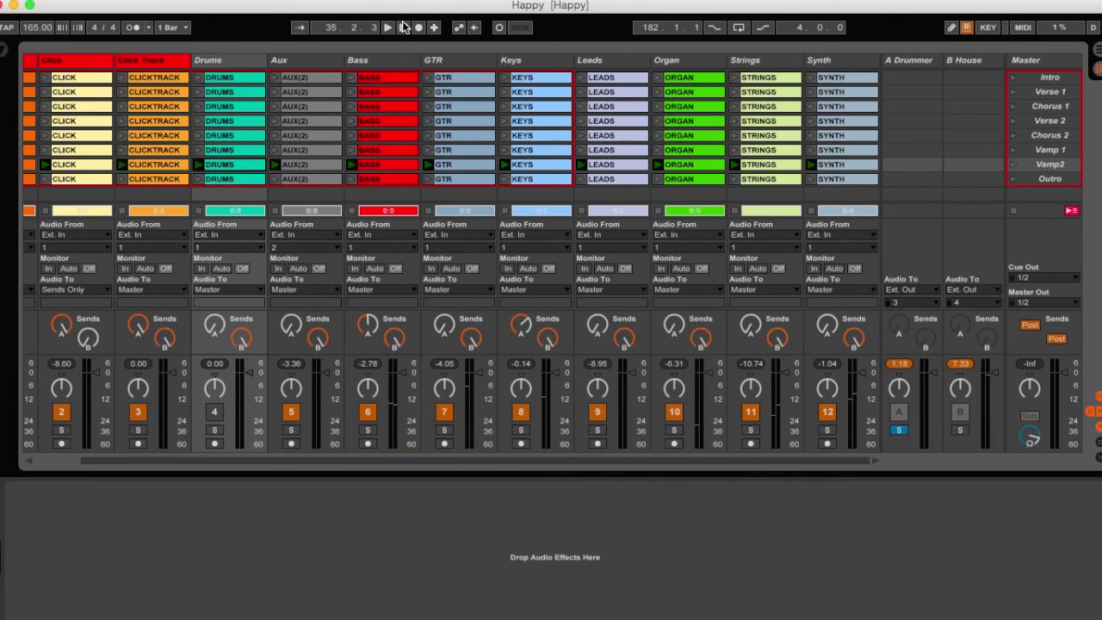